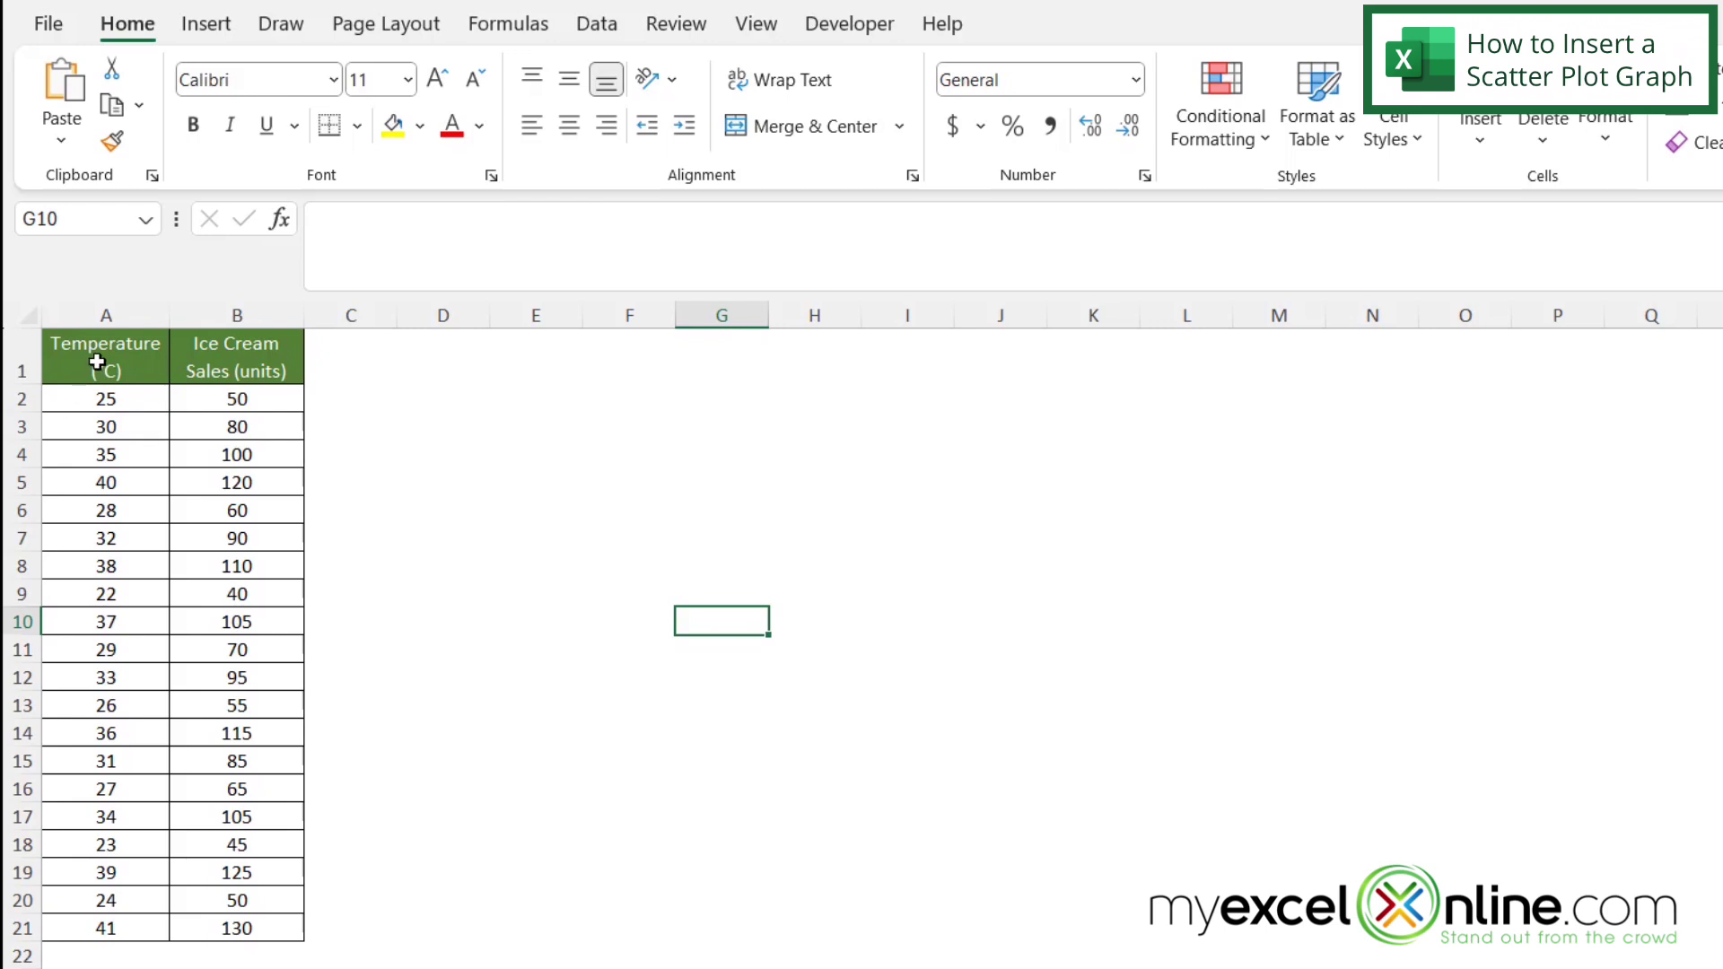
Step: Select the Temperature and Ice Cream Sales columns with headers, range A1:B21
click(97, 361)
click(97, 362)
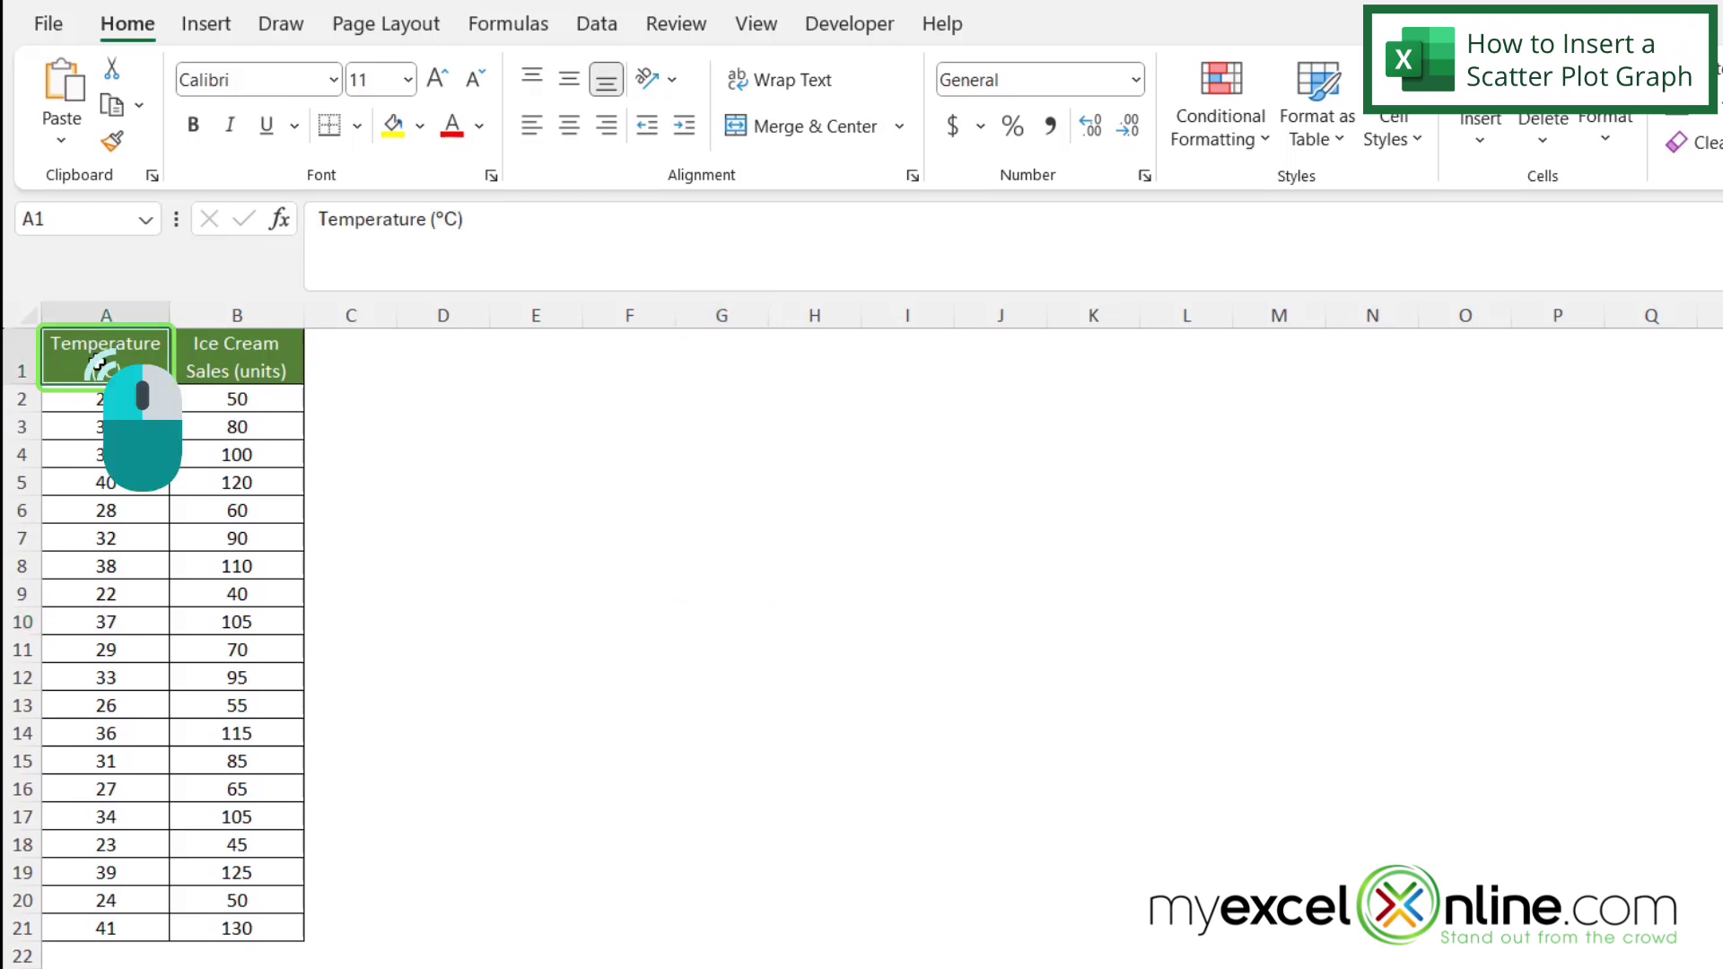
drag(97, 361, 212, 350)
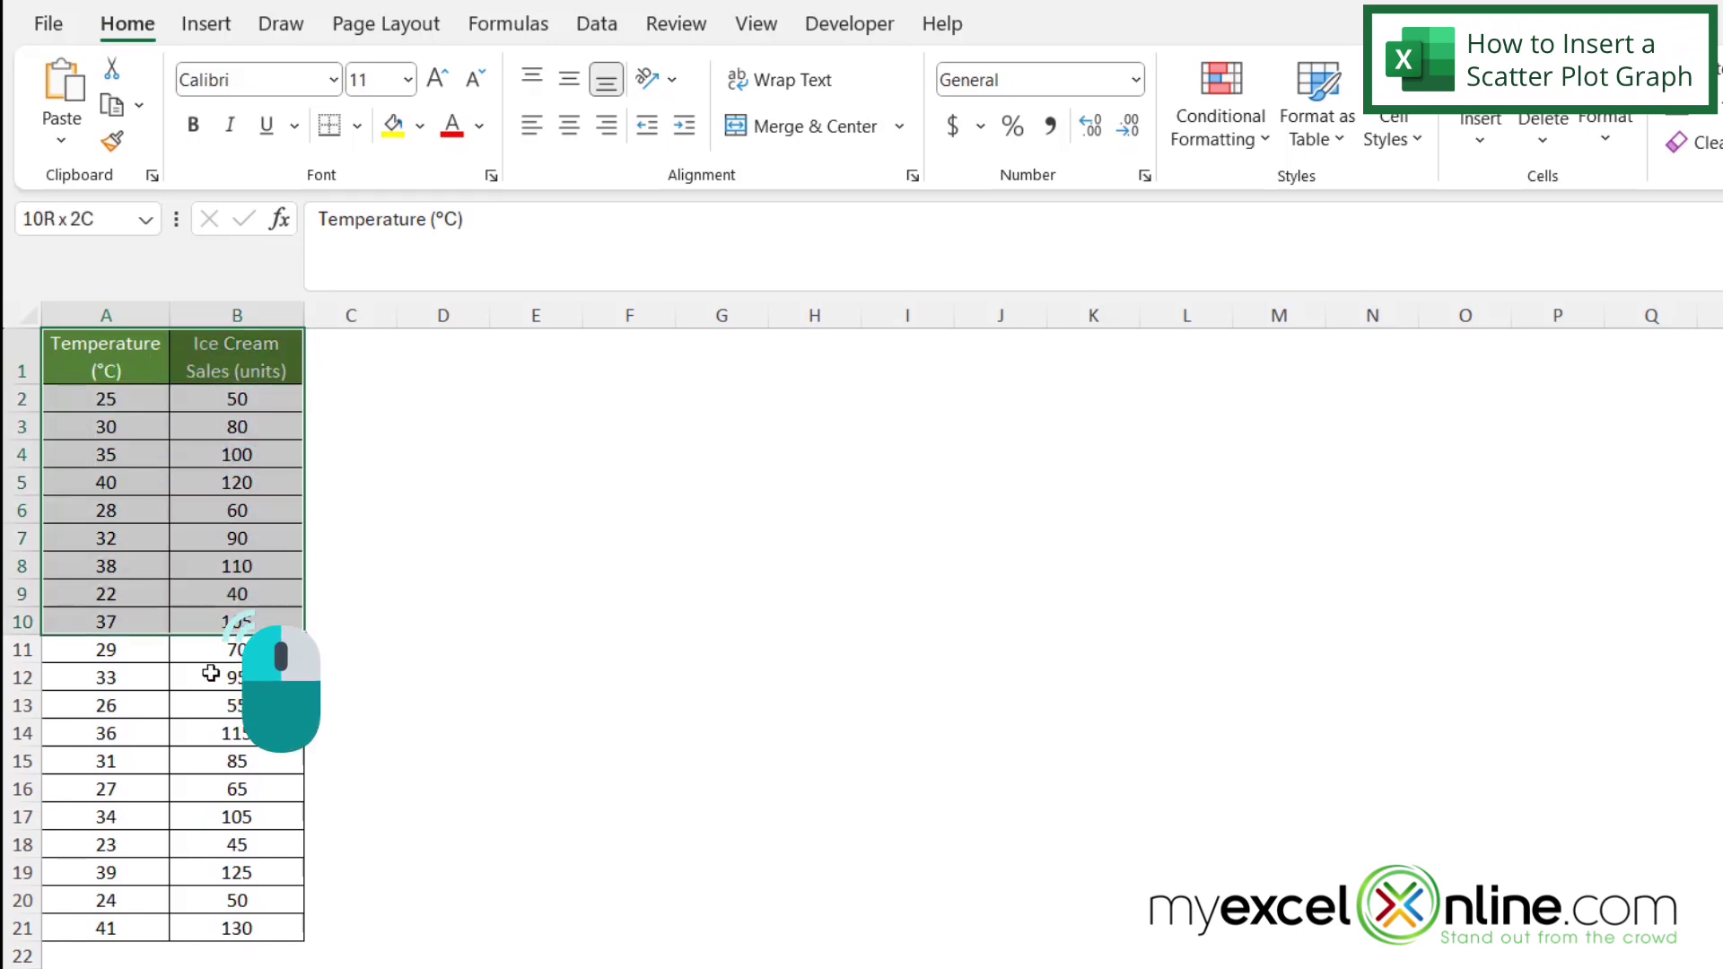
drag(212, 350, 238, 926)
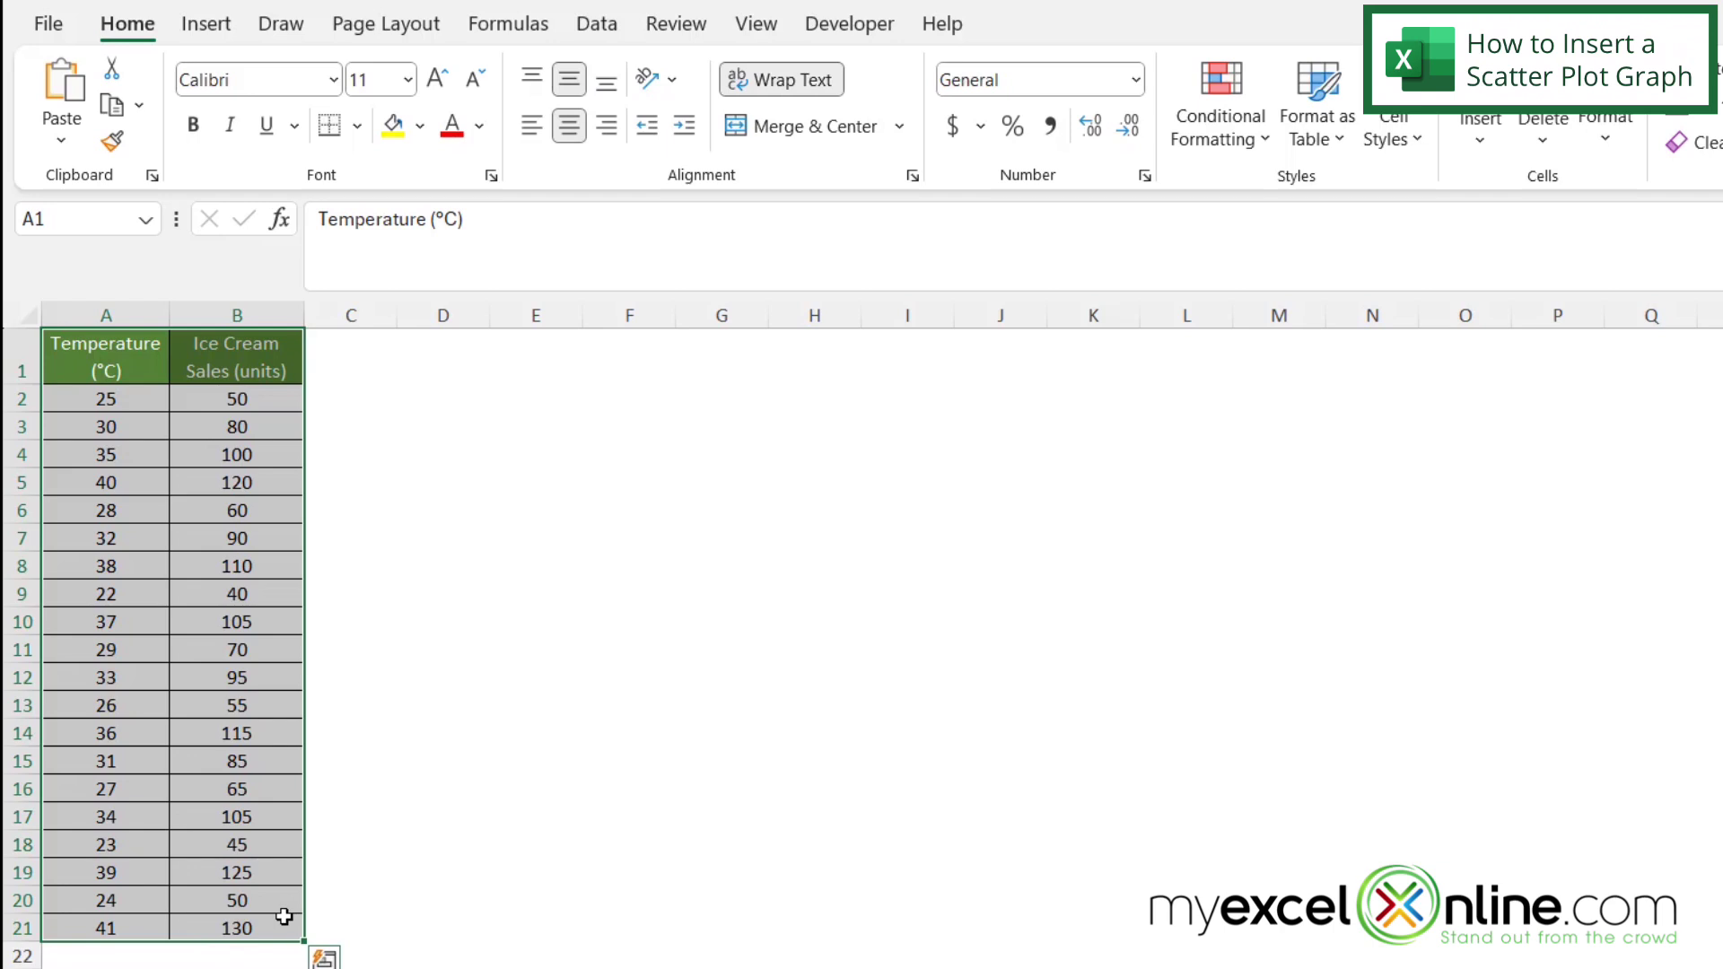
Step: Insert a plain Scatter chart of the selected temperature vs sales data
click(209, 27)
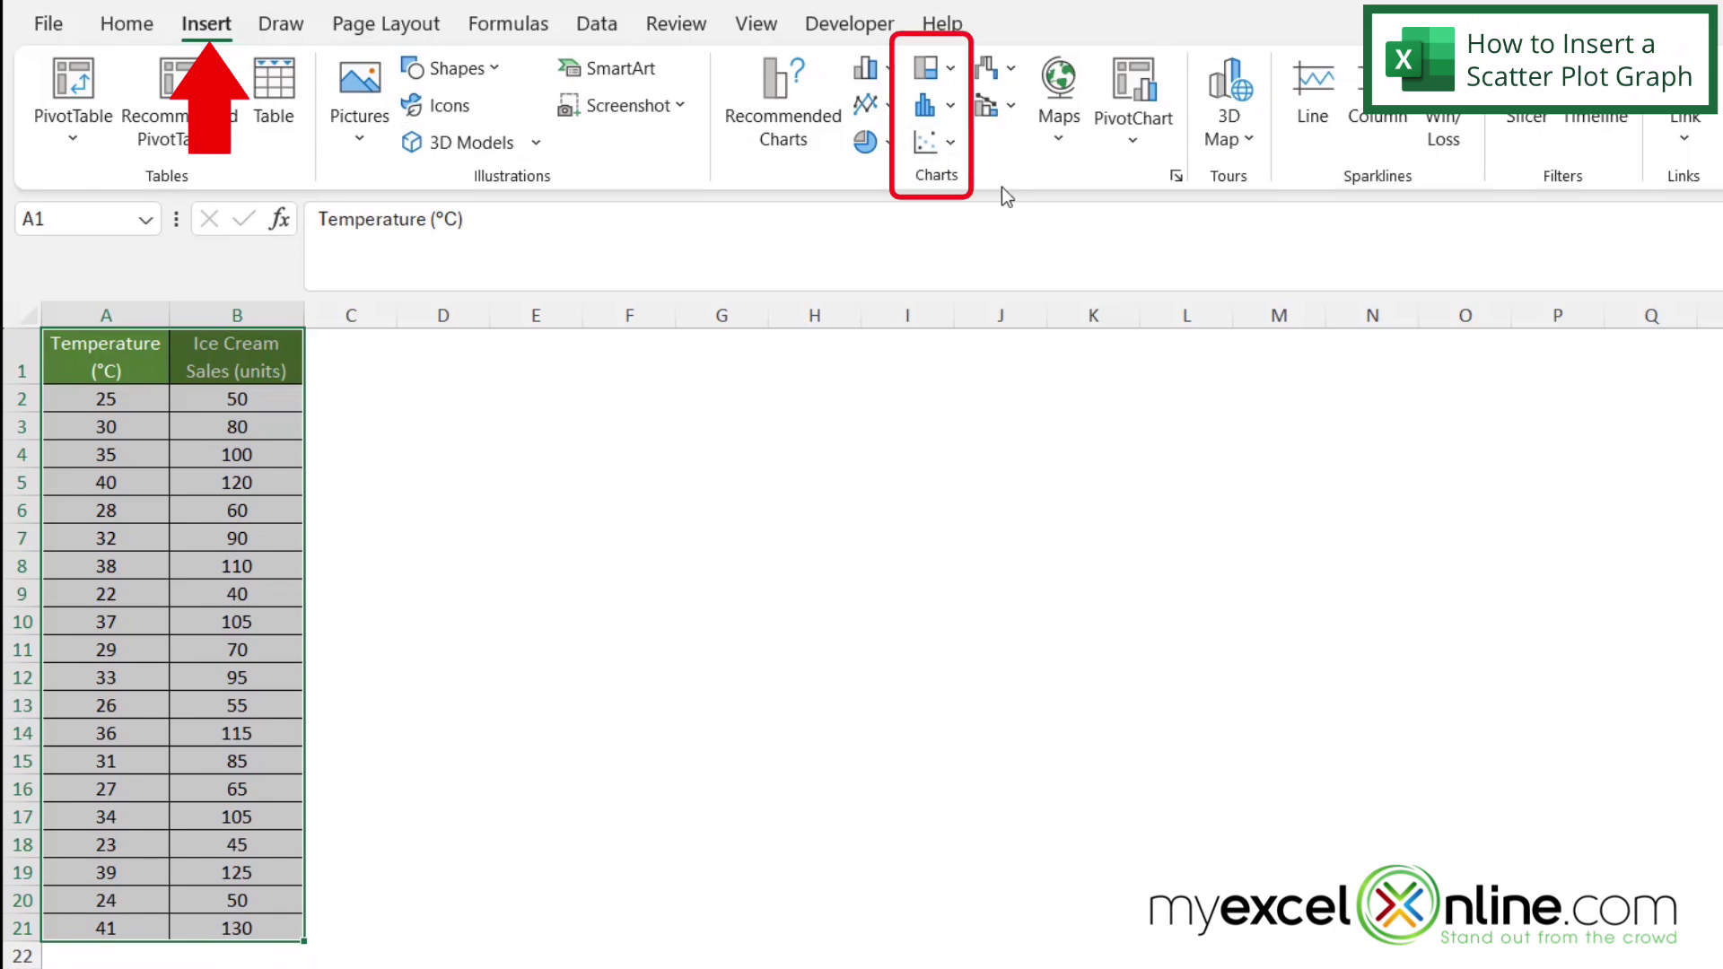
click(953, 147)
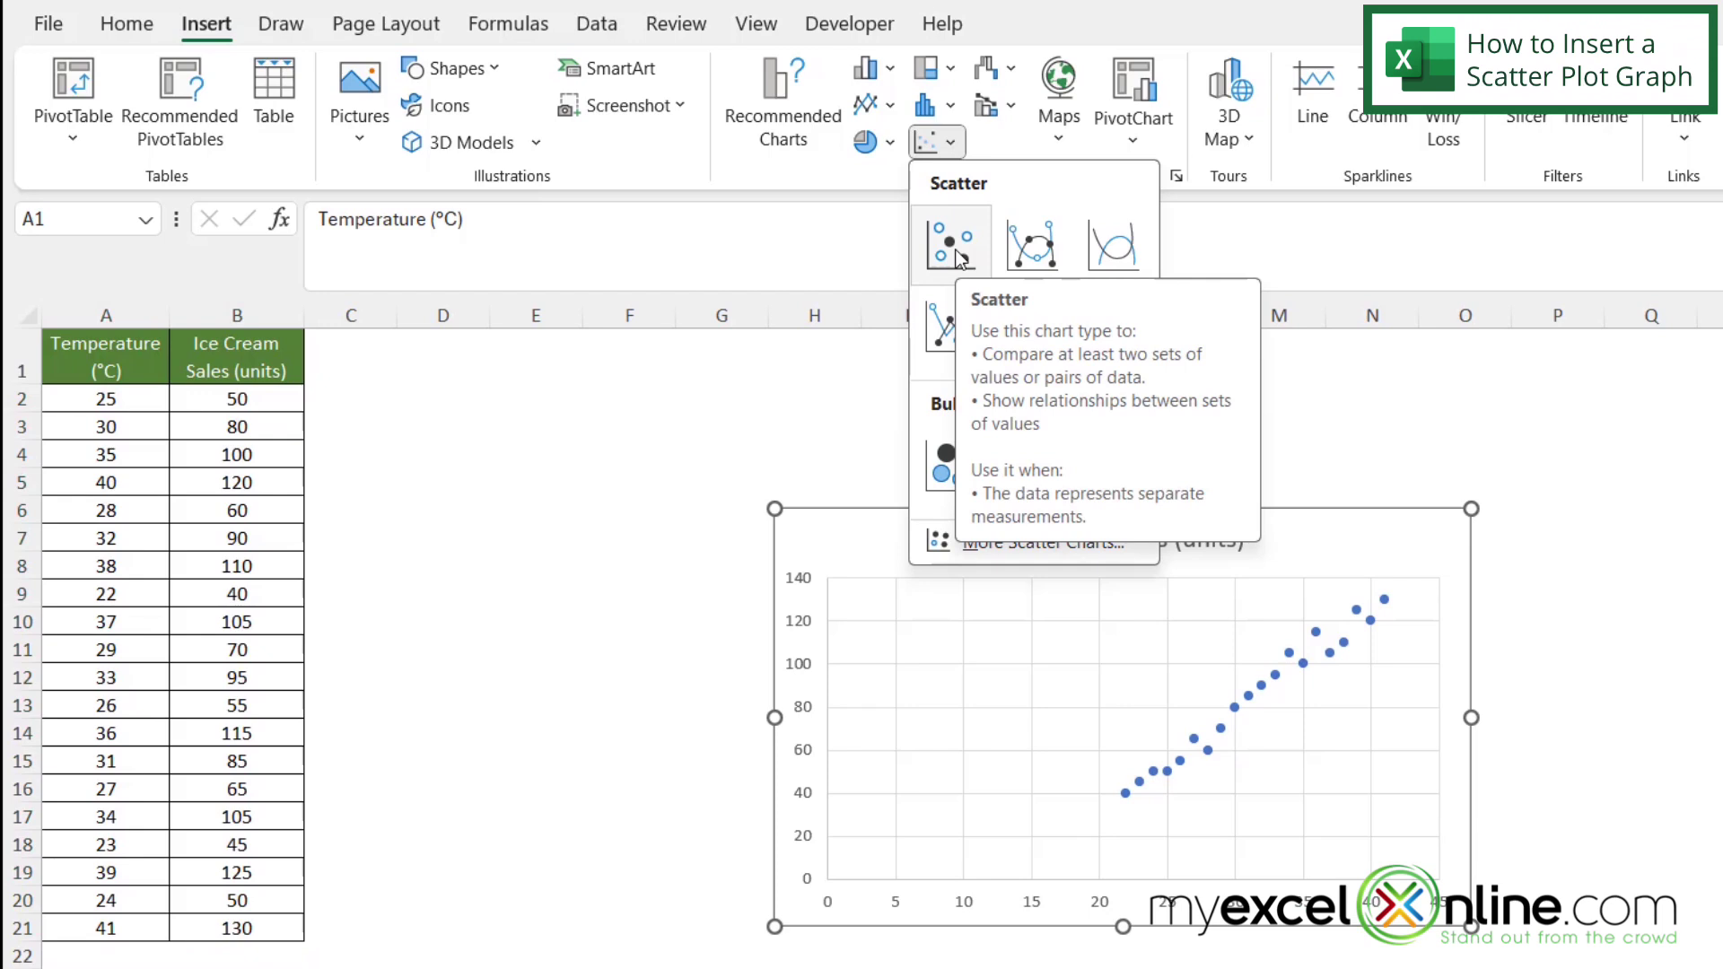
click(950, 245)
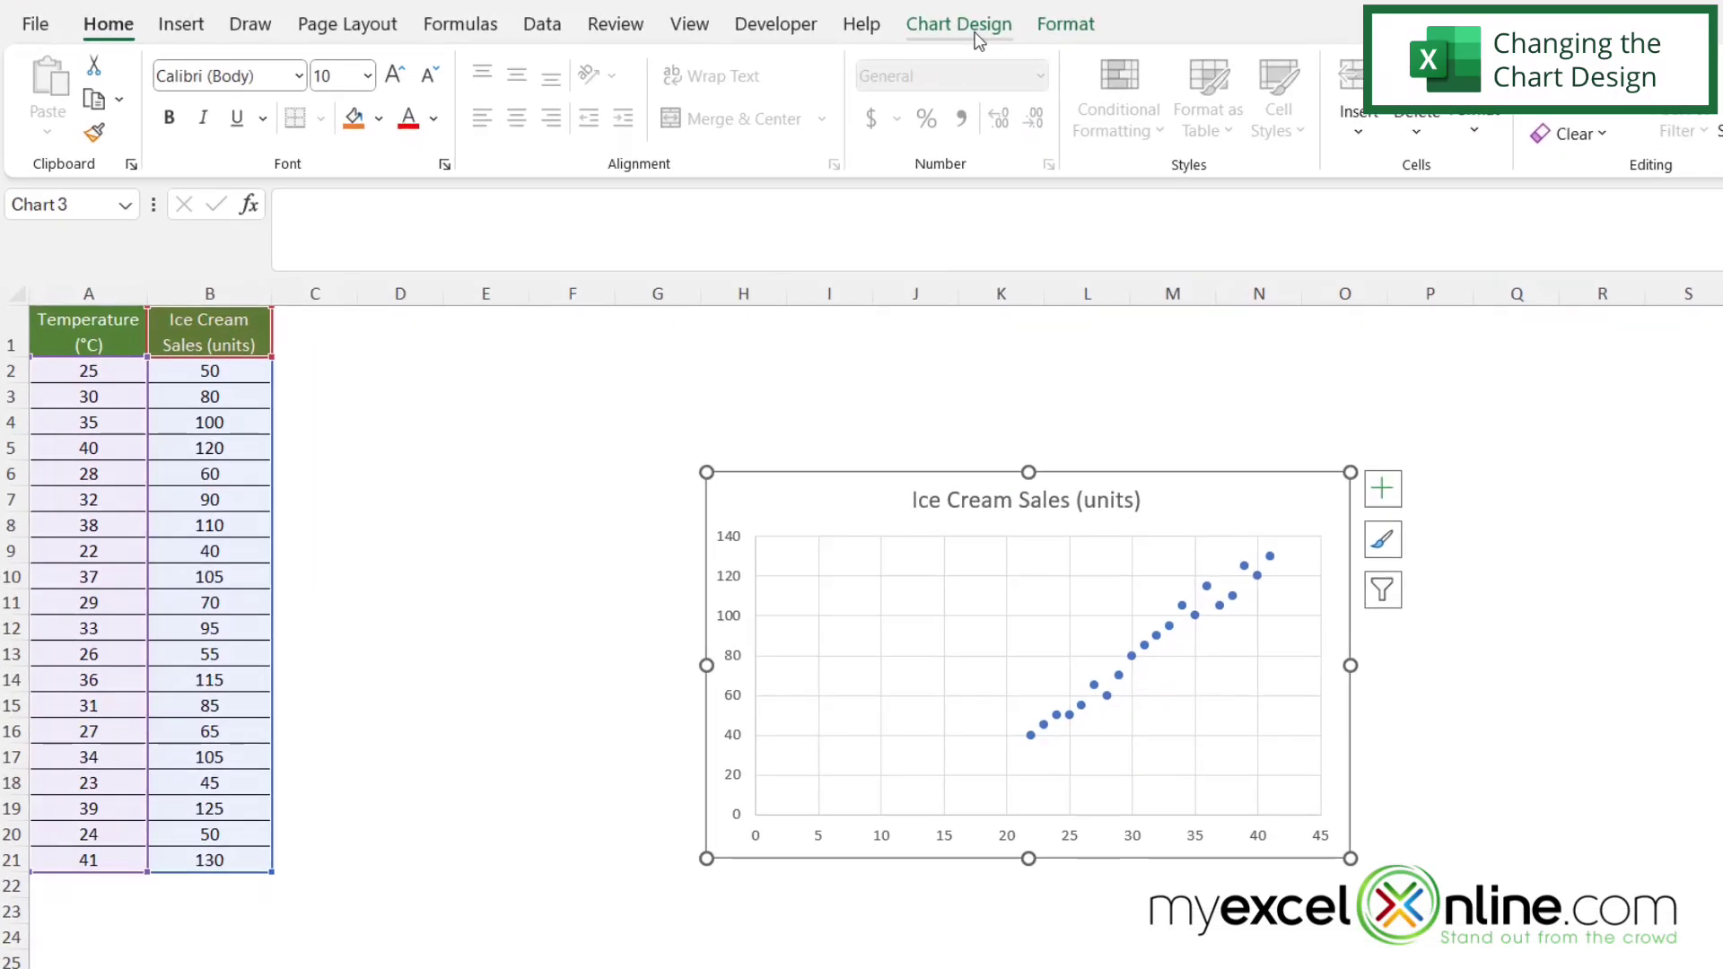
Step: Apply the dark charcoal chart style from the Chart Design styles gallery
click(824, 81)
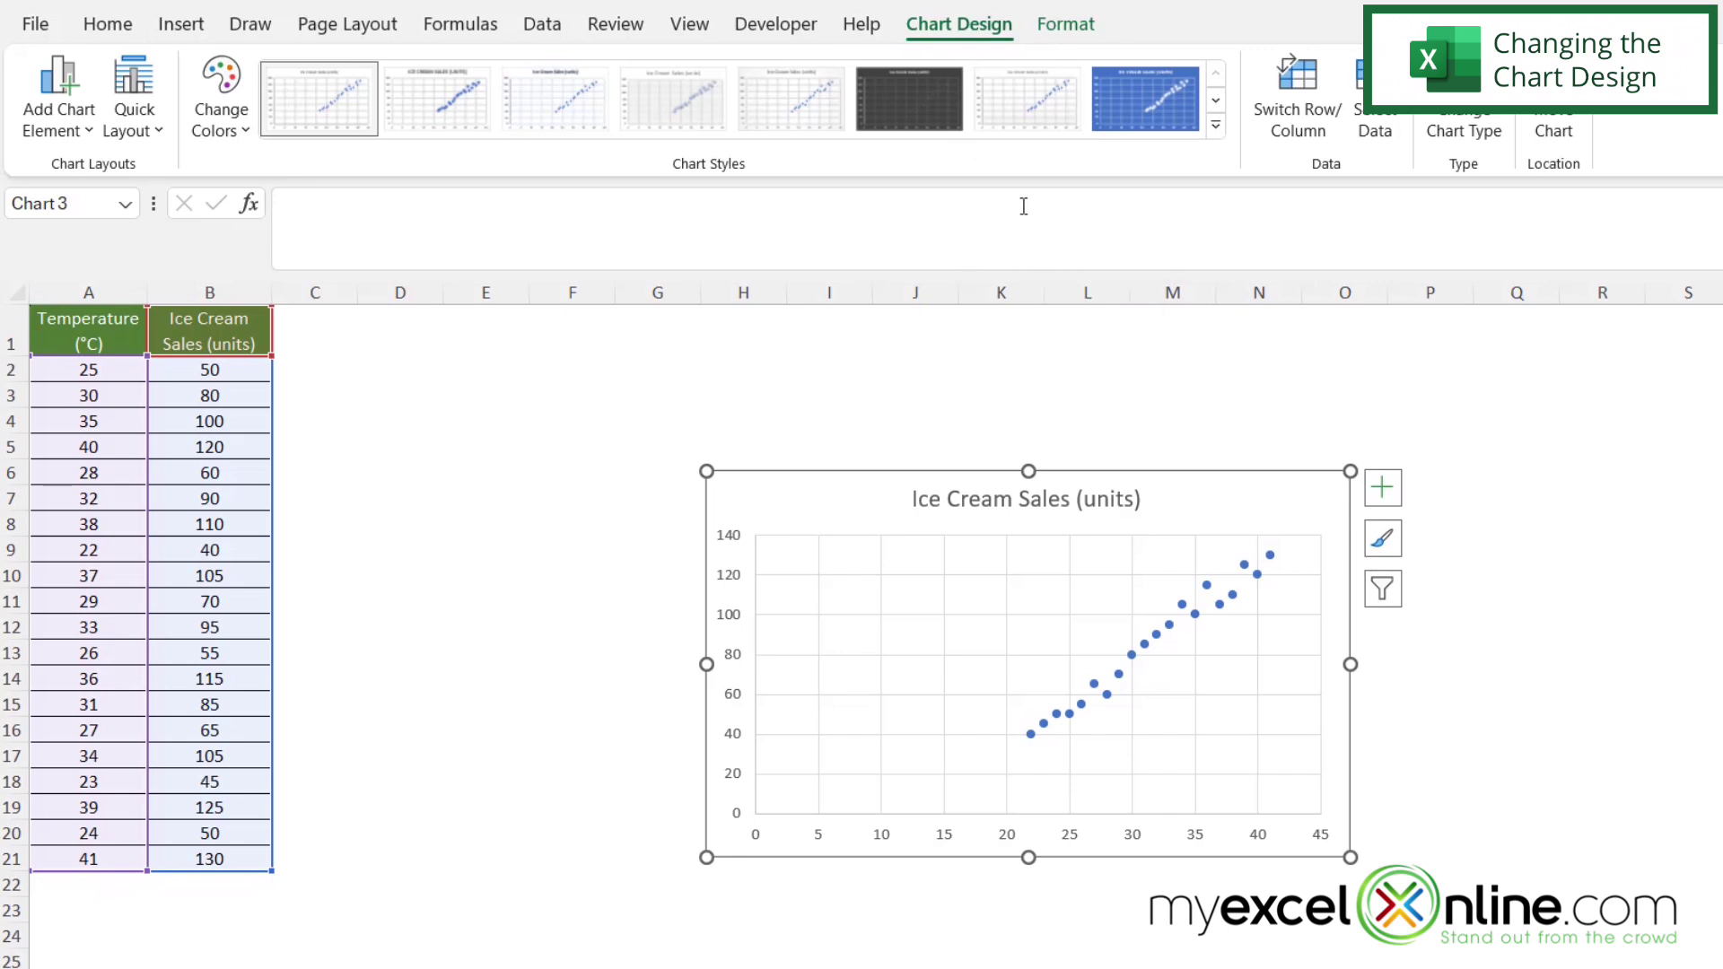
click(911, 102)
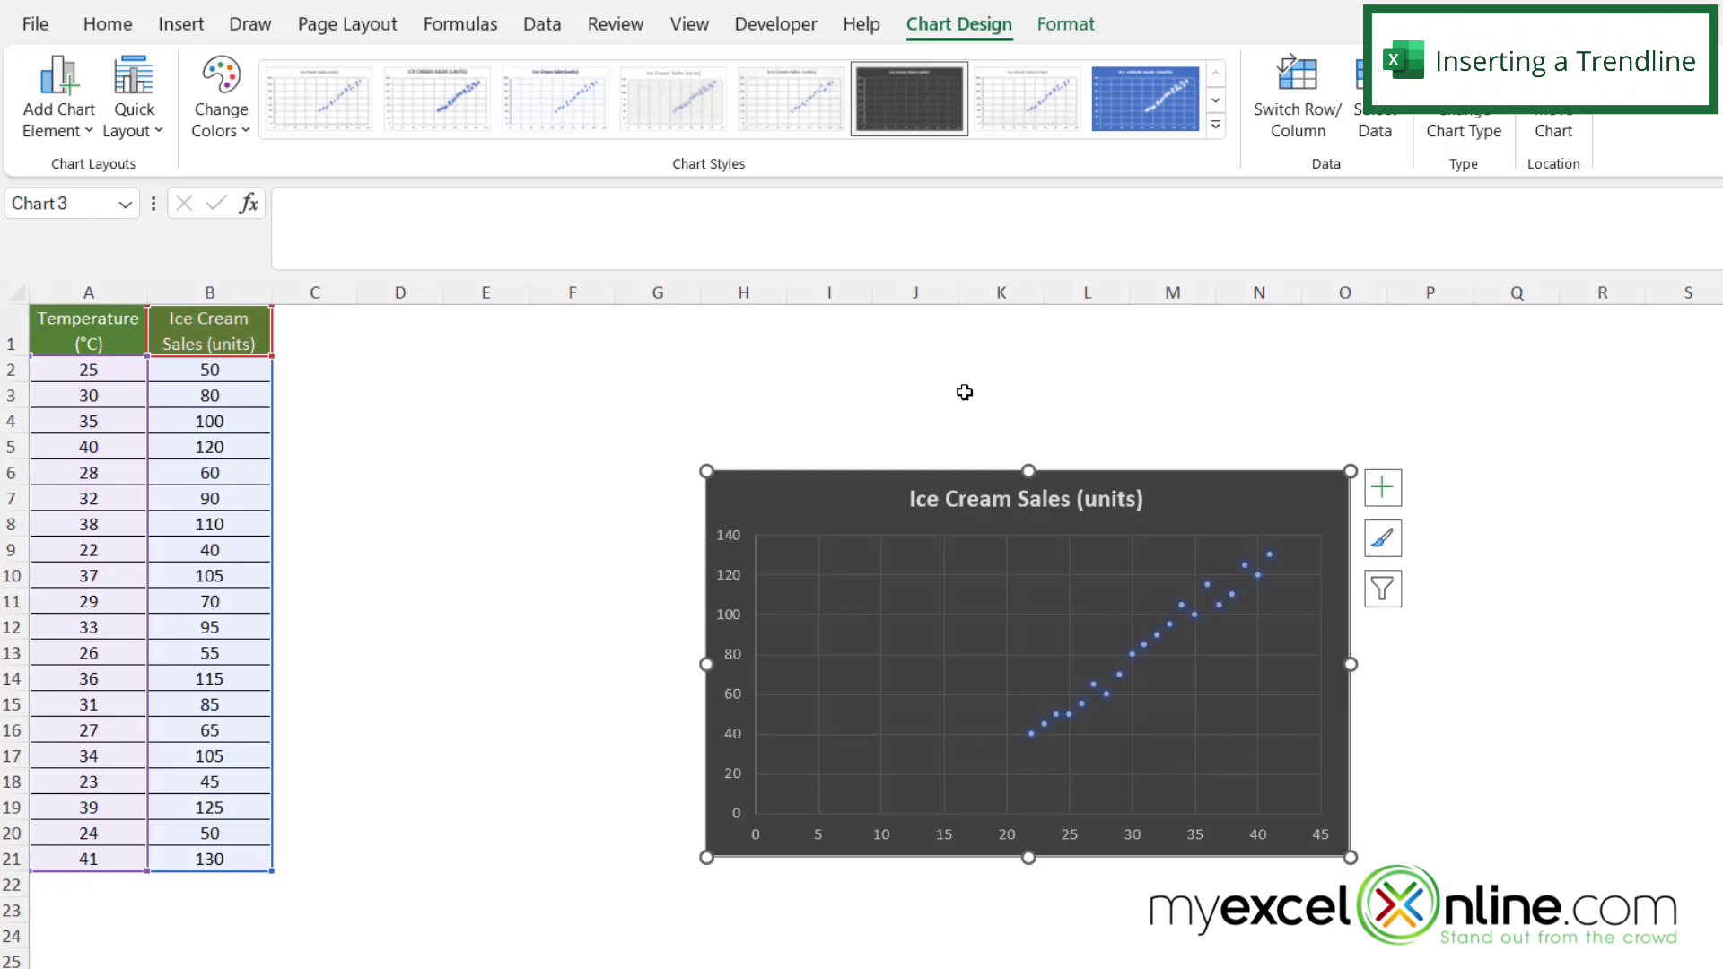
Step: Add a linear trendline to the sales series and colour its line red
click(1181, 606)
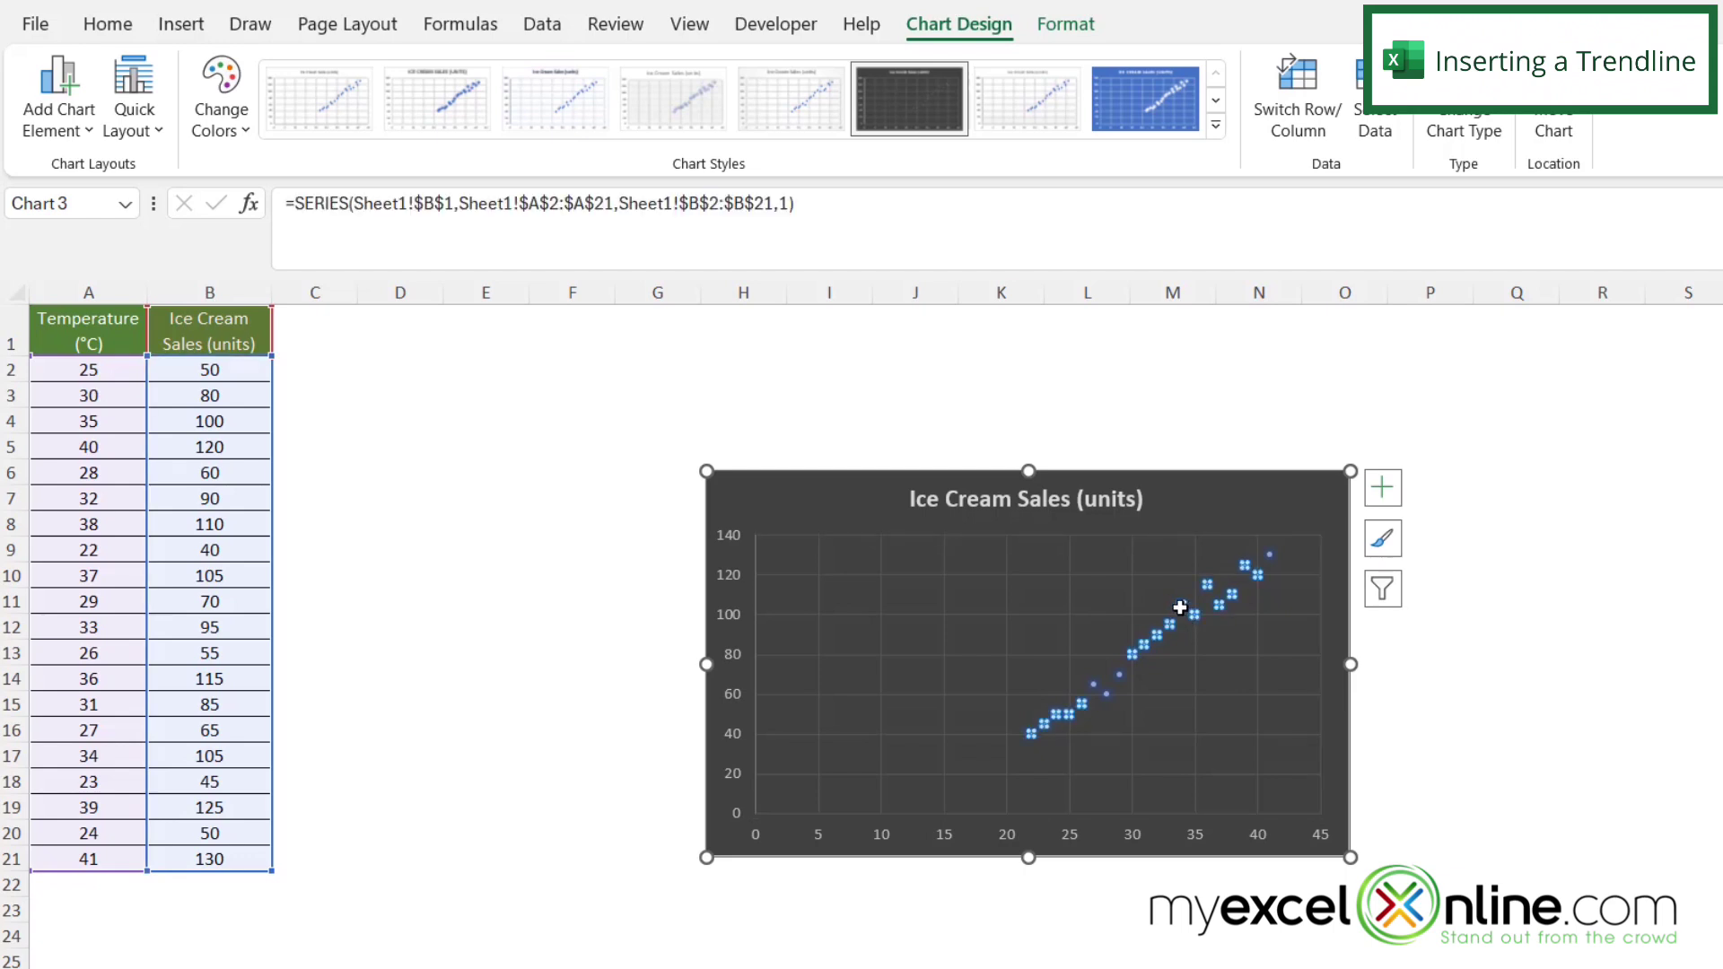
right_click(1179, 608)
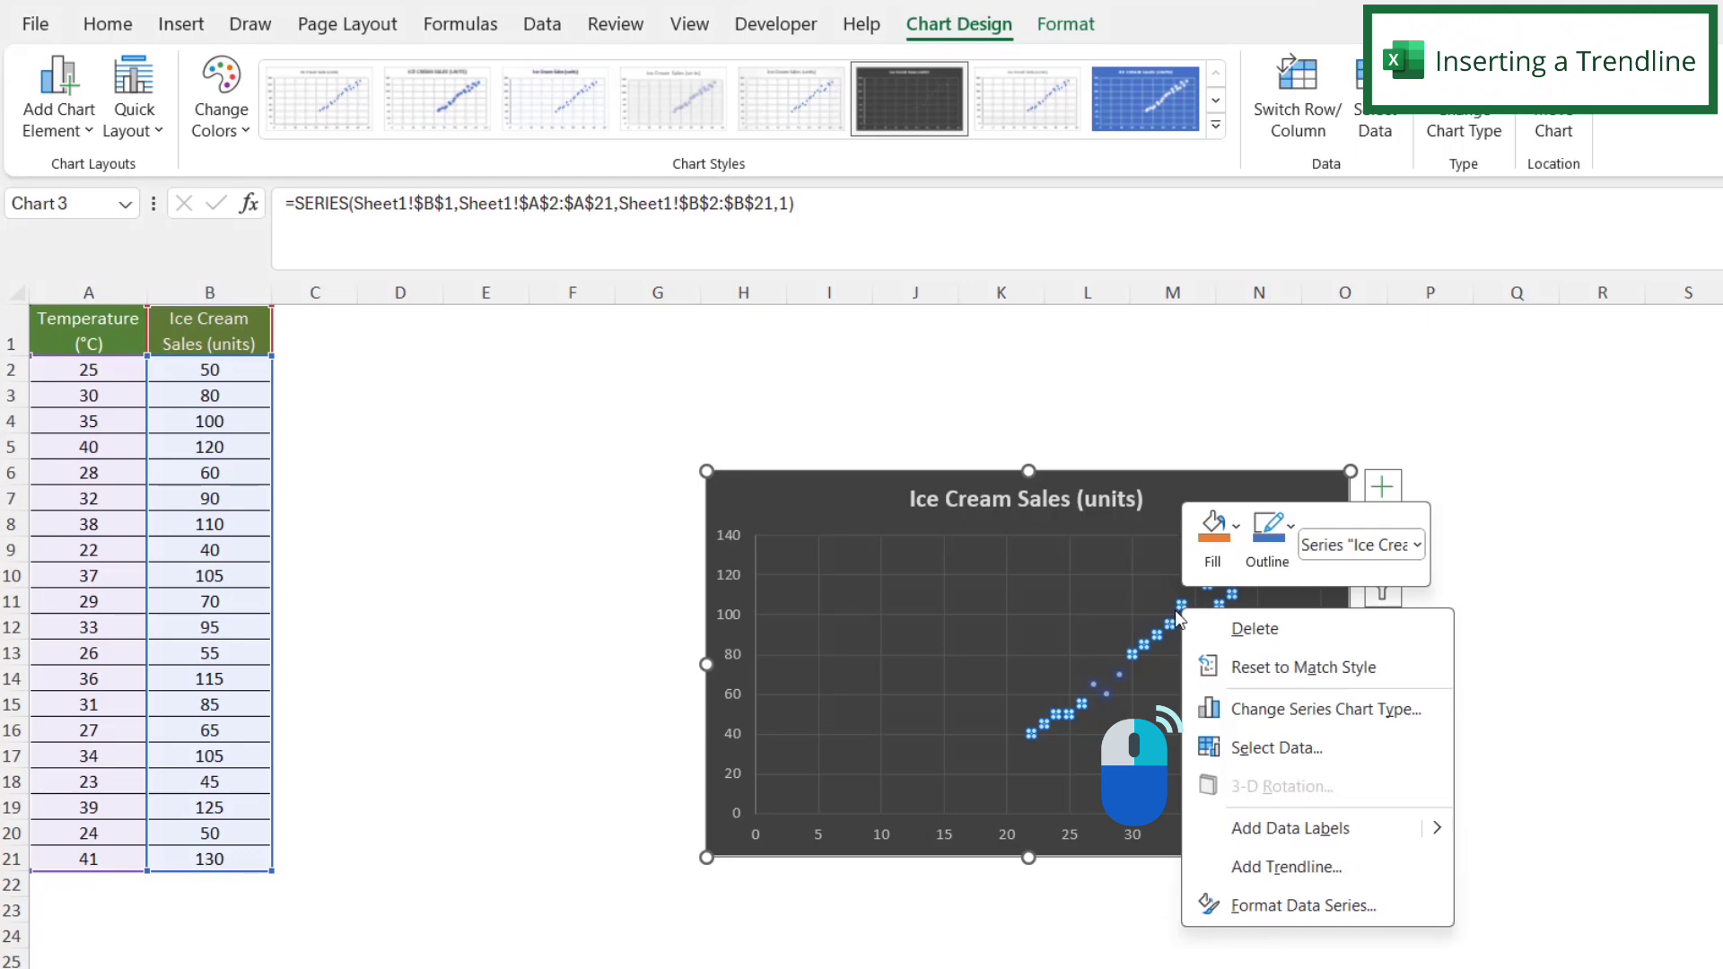
click(1248, 869)
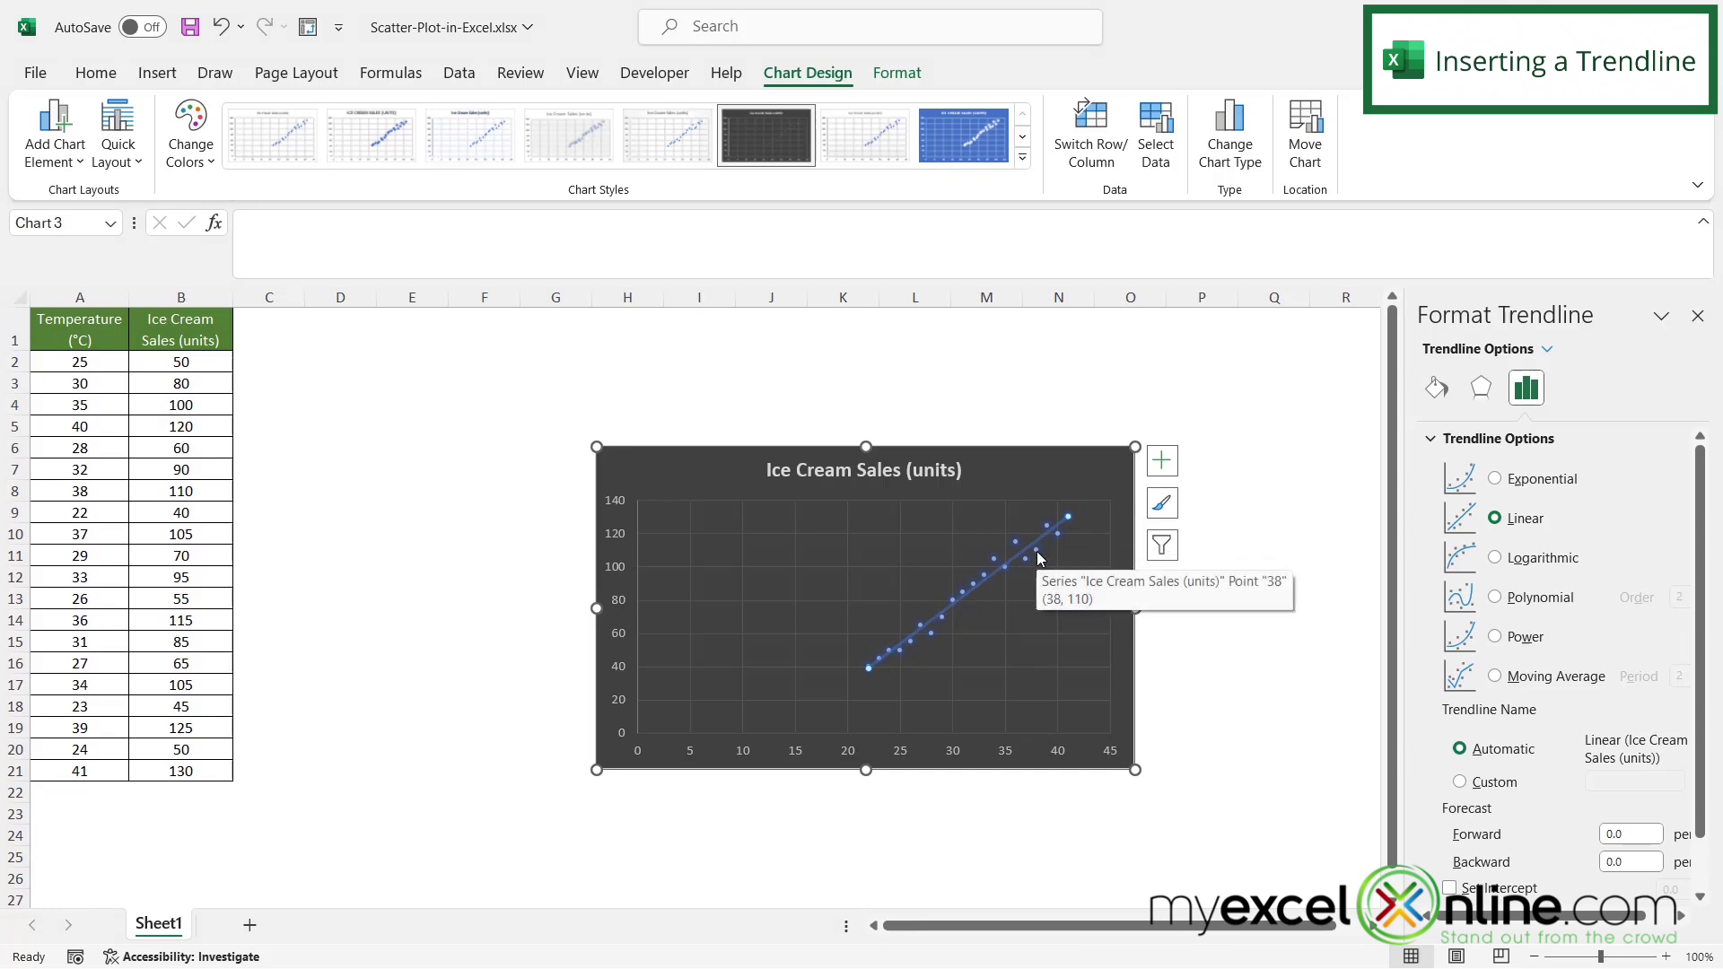
click(1436, 390)
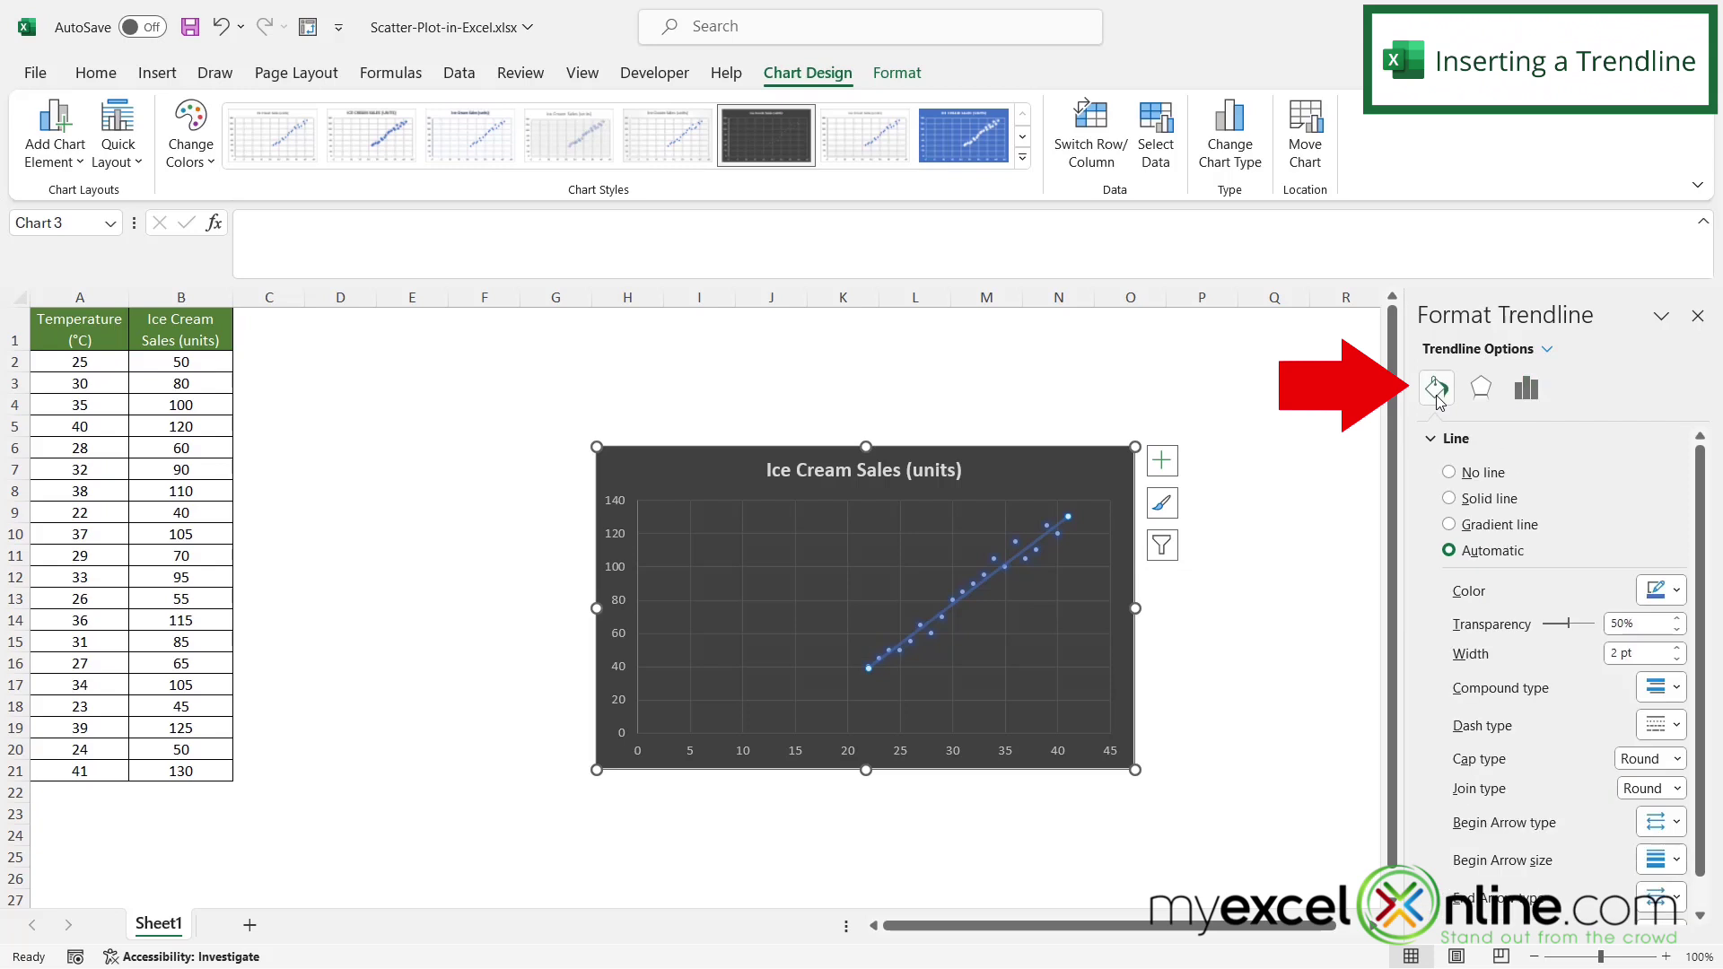
click(1677, 592)
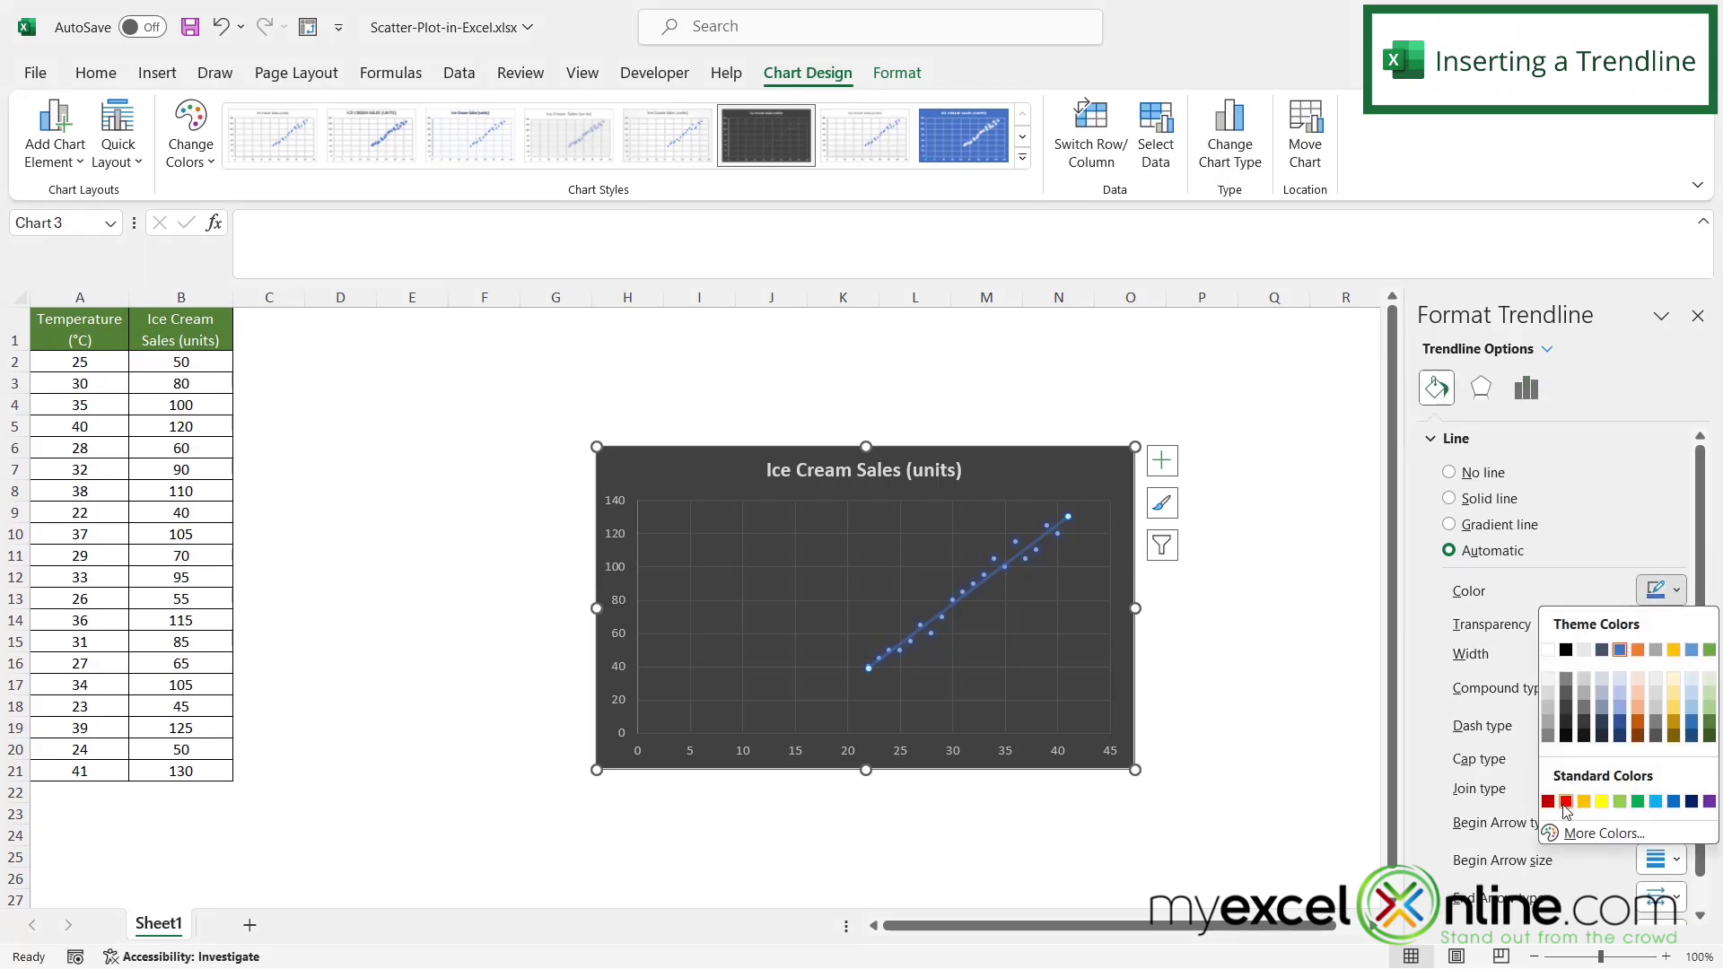
key(Escape)
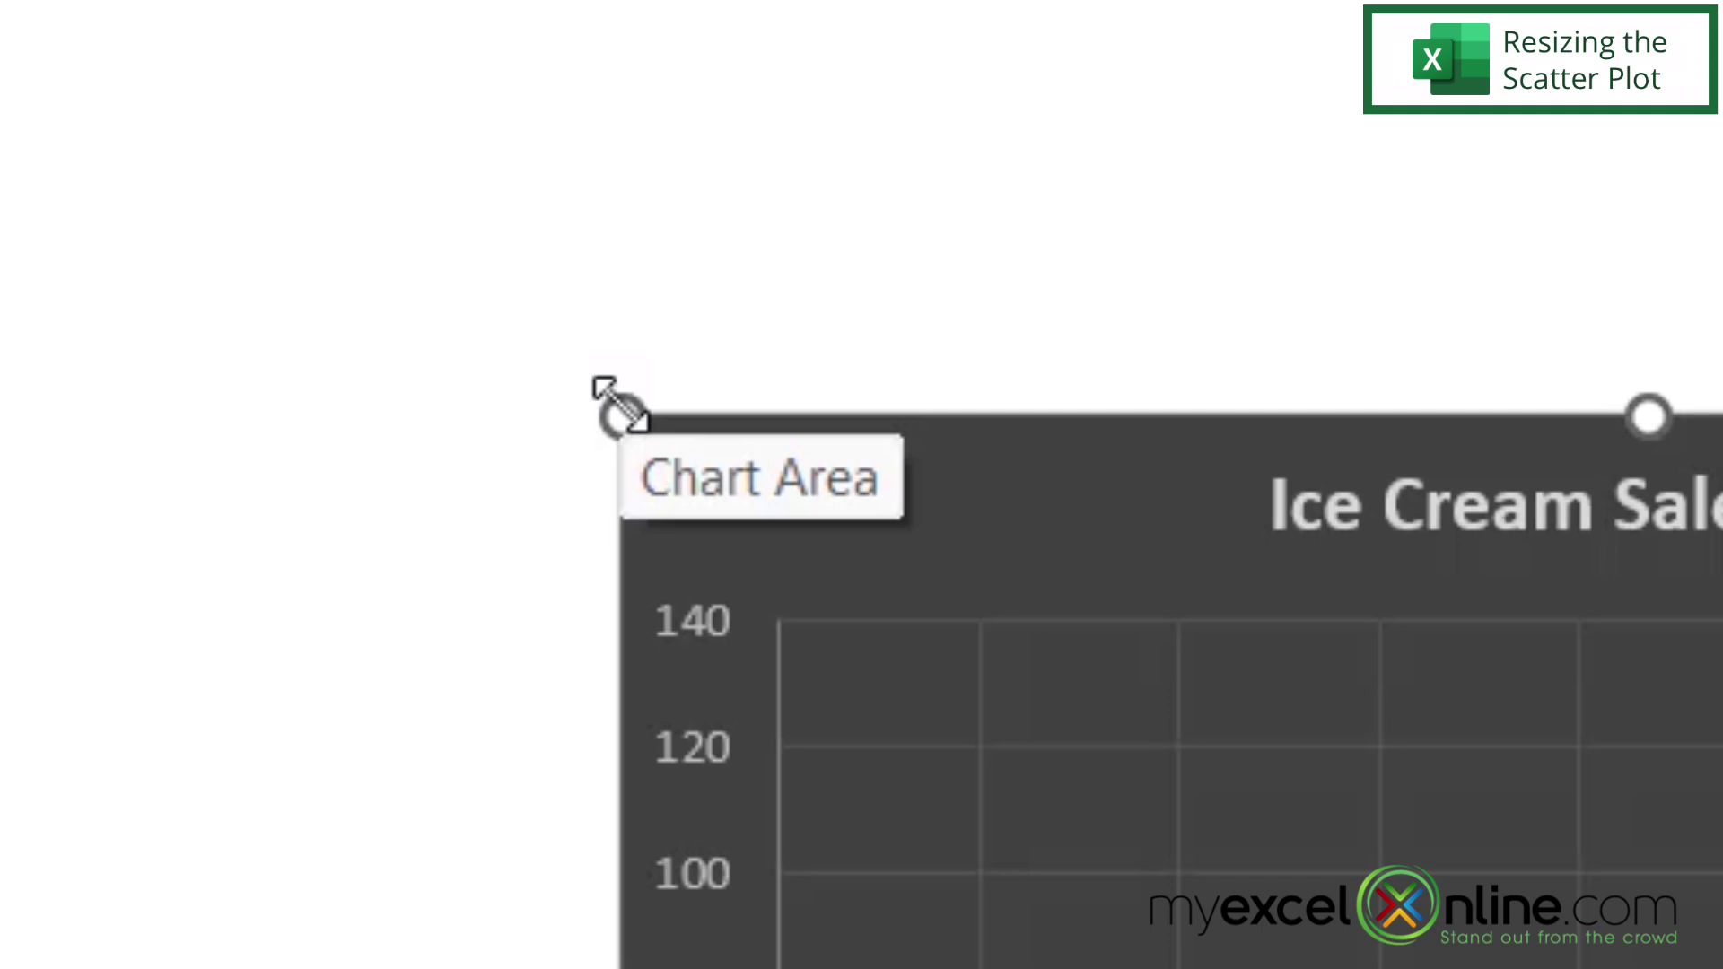
Step: Drag the chart's corner handles so it spans roughly columns C to R
click(620, 410)
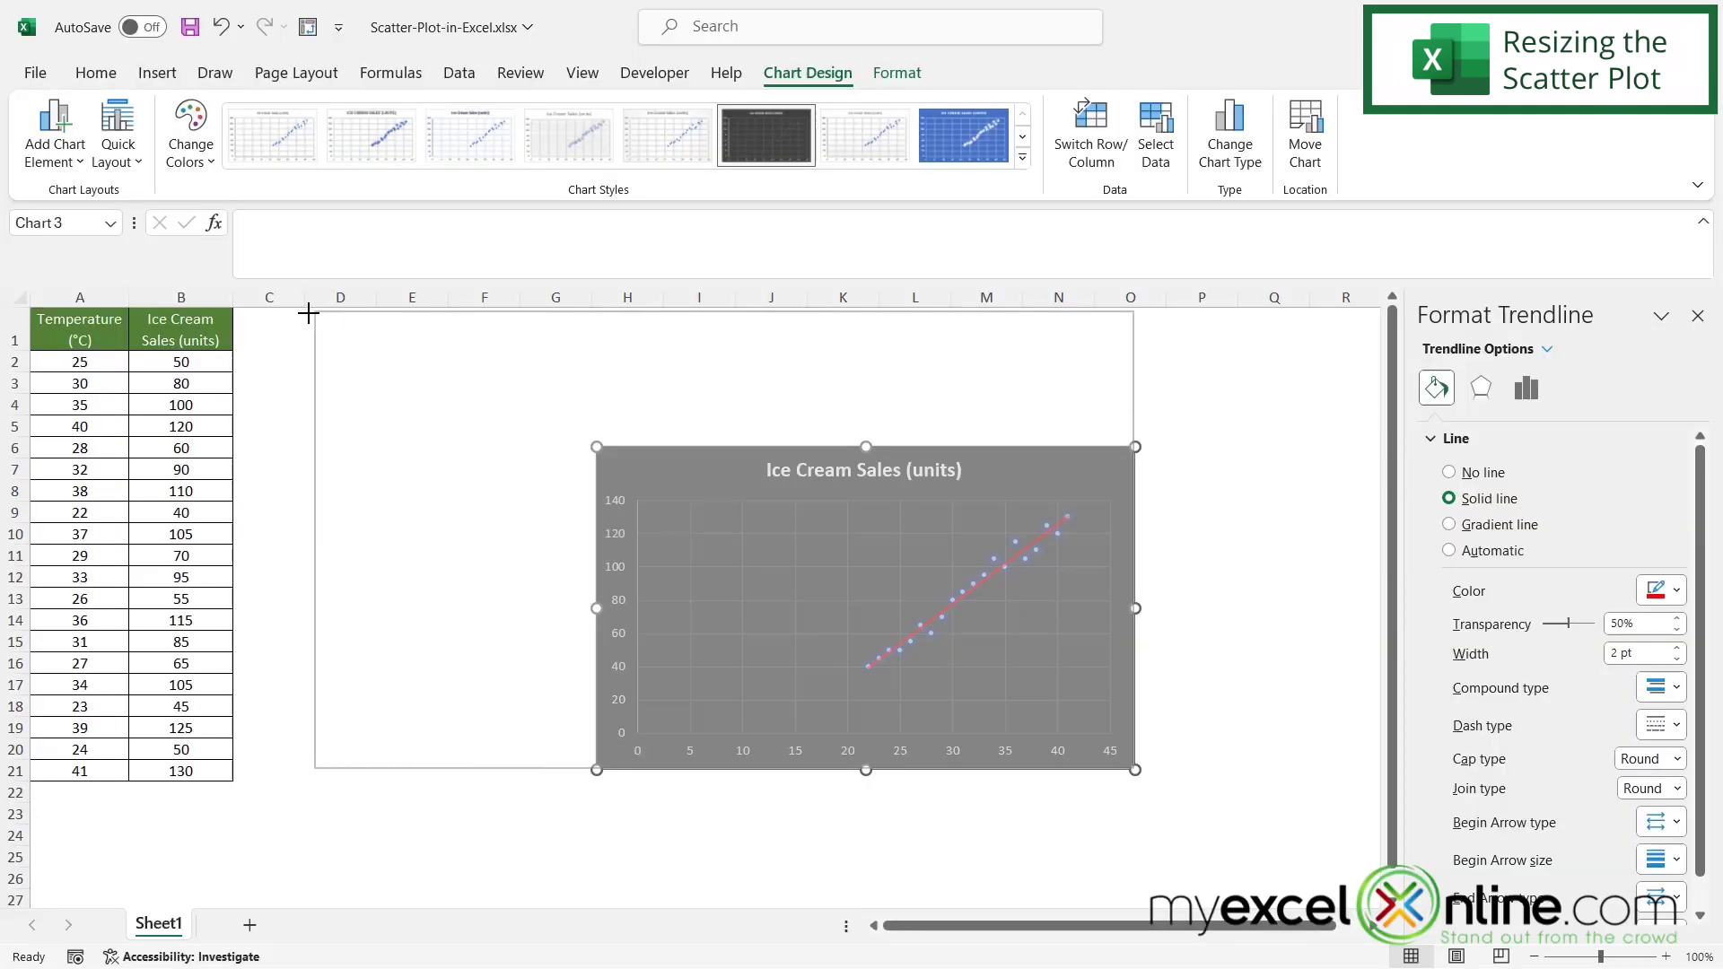
drag(596, 447, 293, 323)
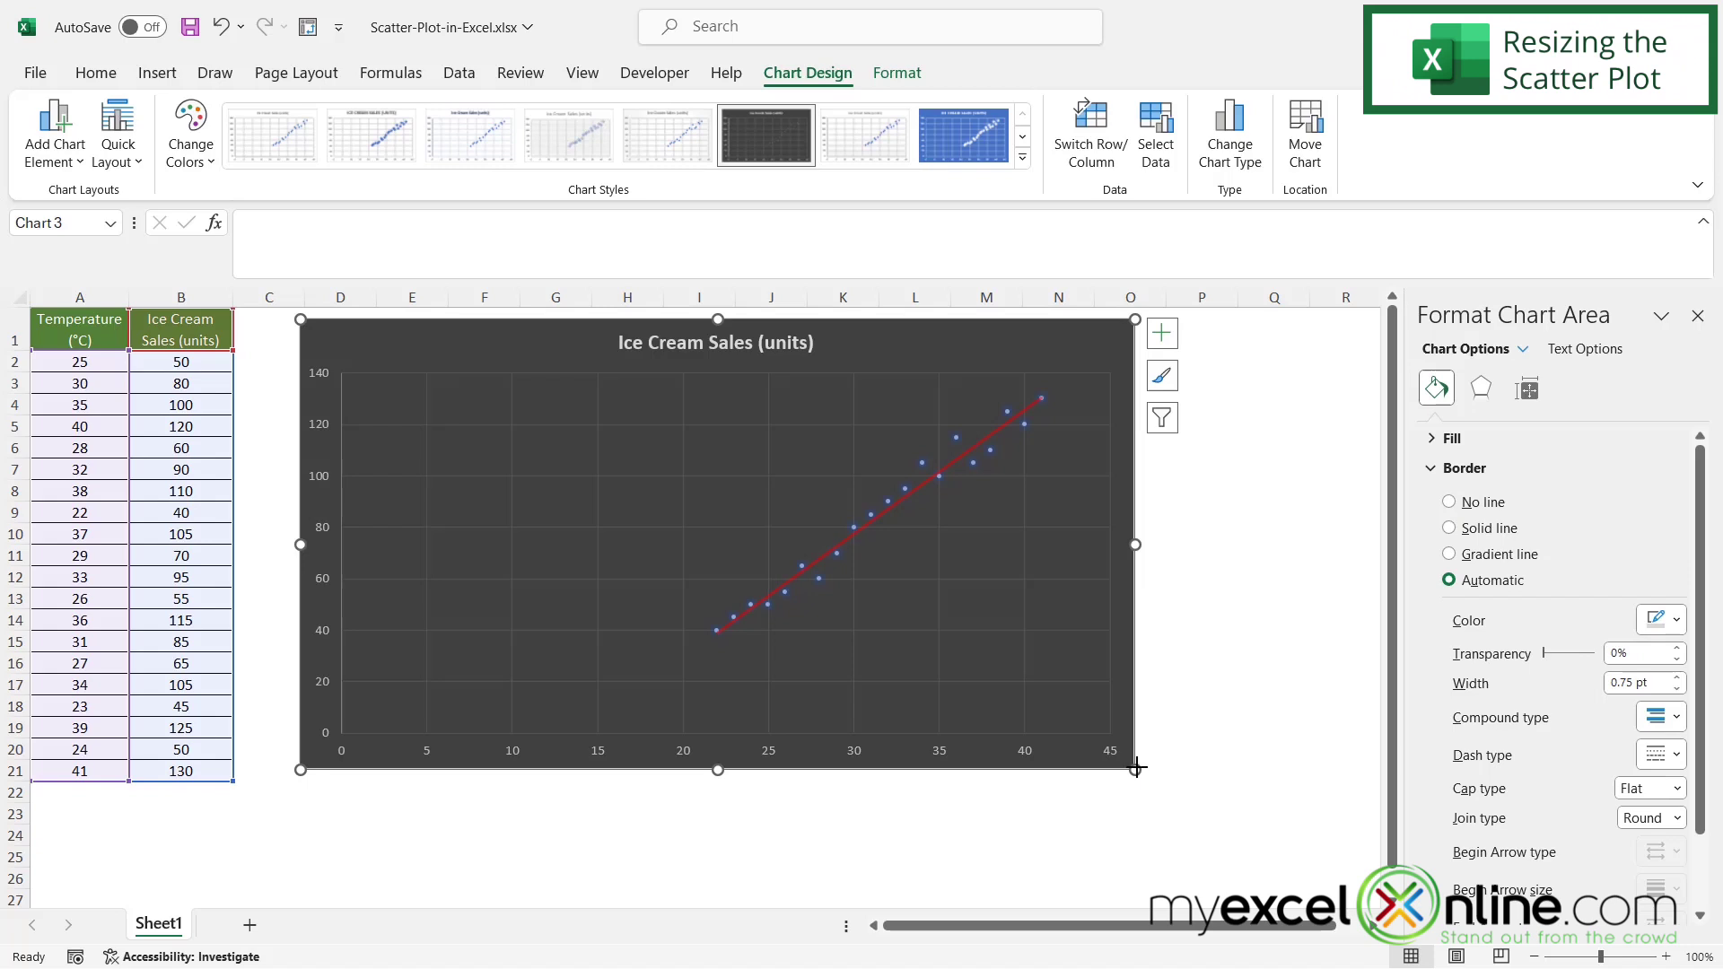
drag(1137, 769, 1358, 877)
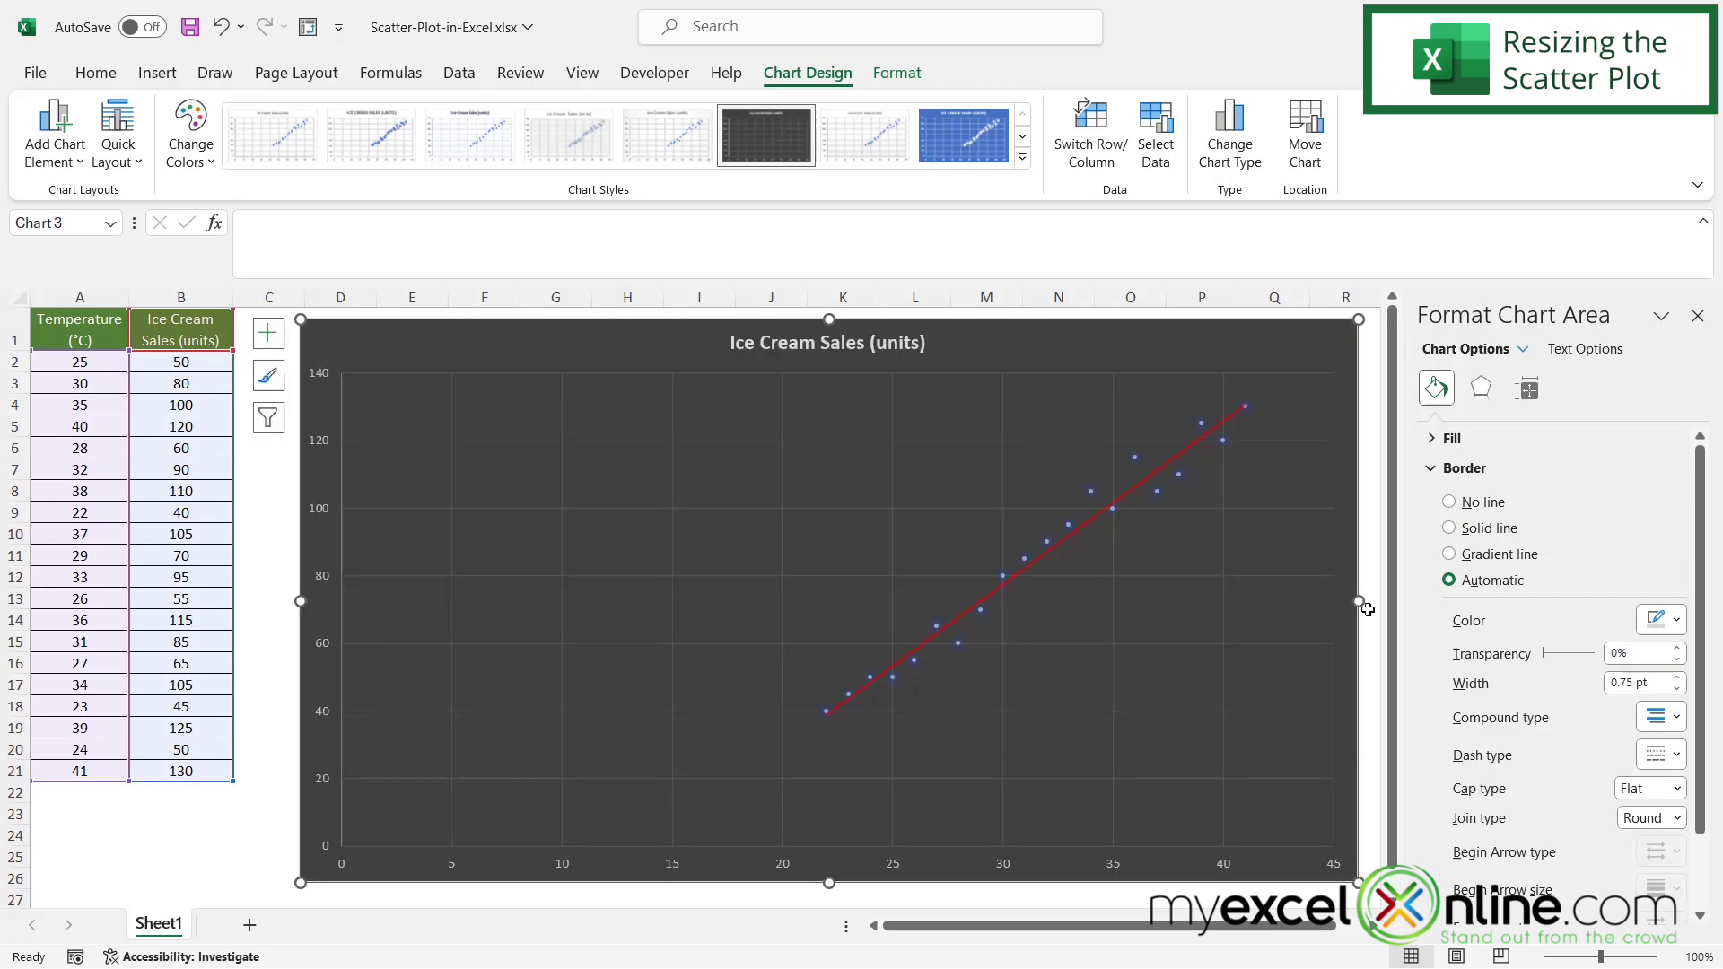
Step: Add primary horizontal and primary vertical axis titles to the chart
click(80, 162)
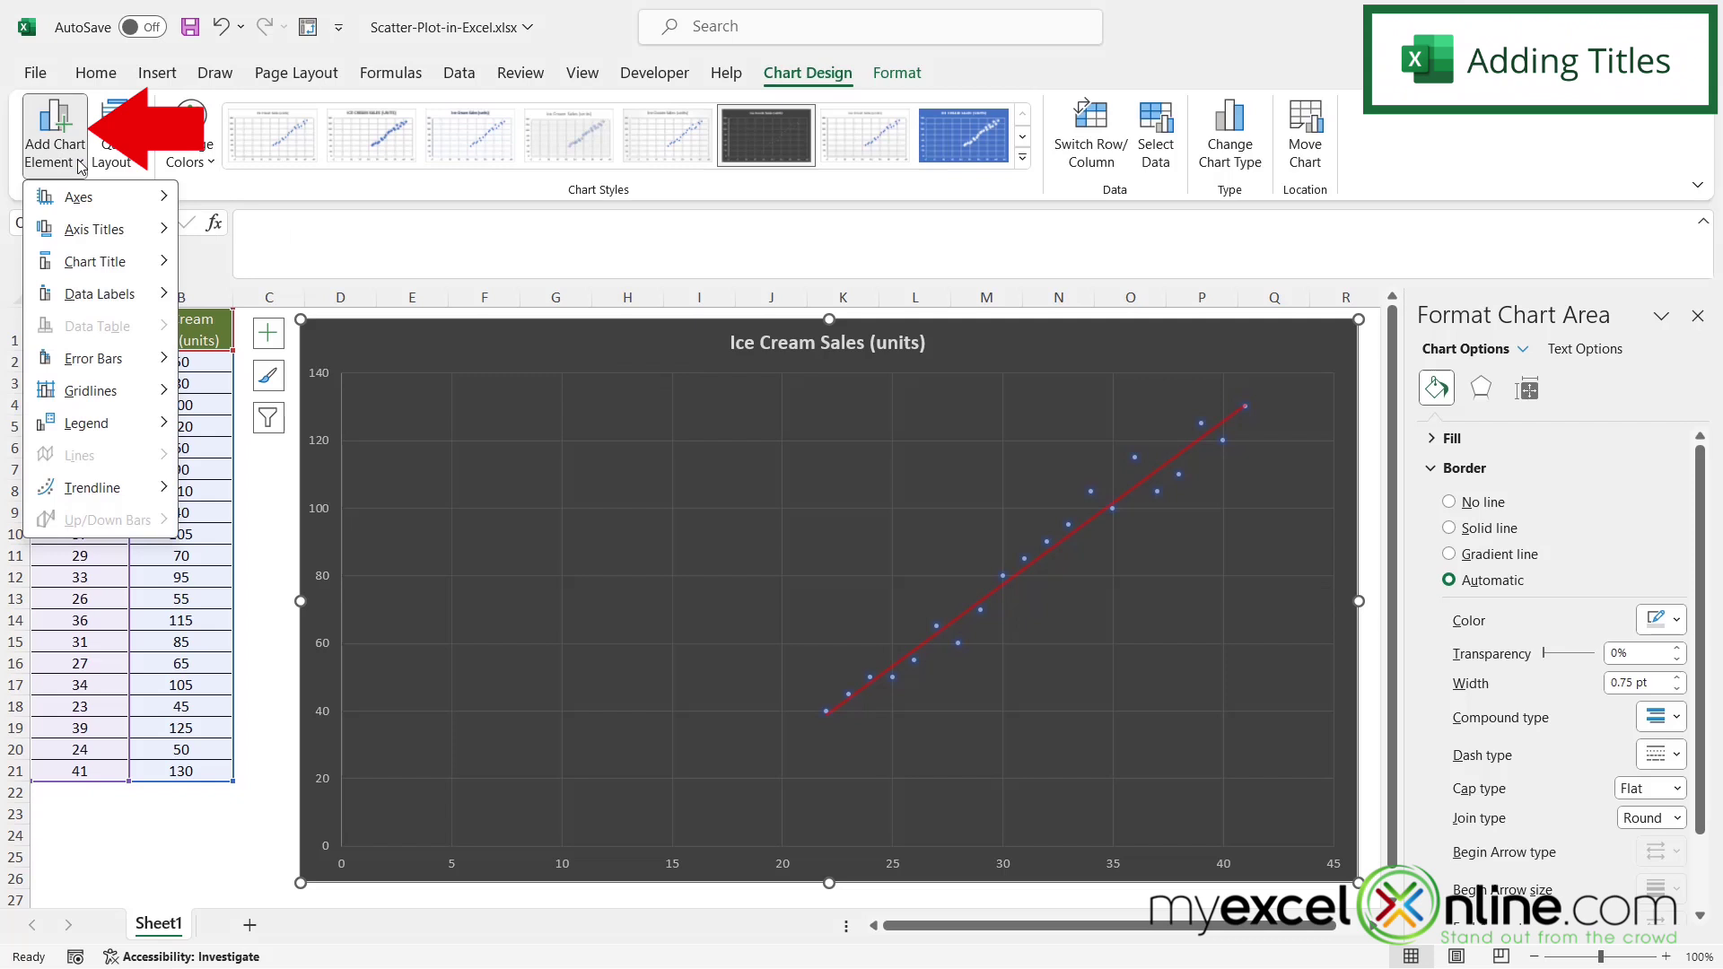
mouse_move(95, 229)
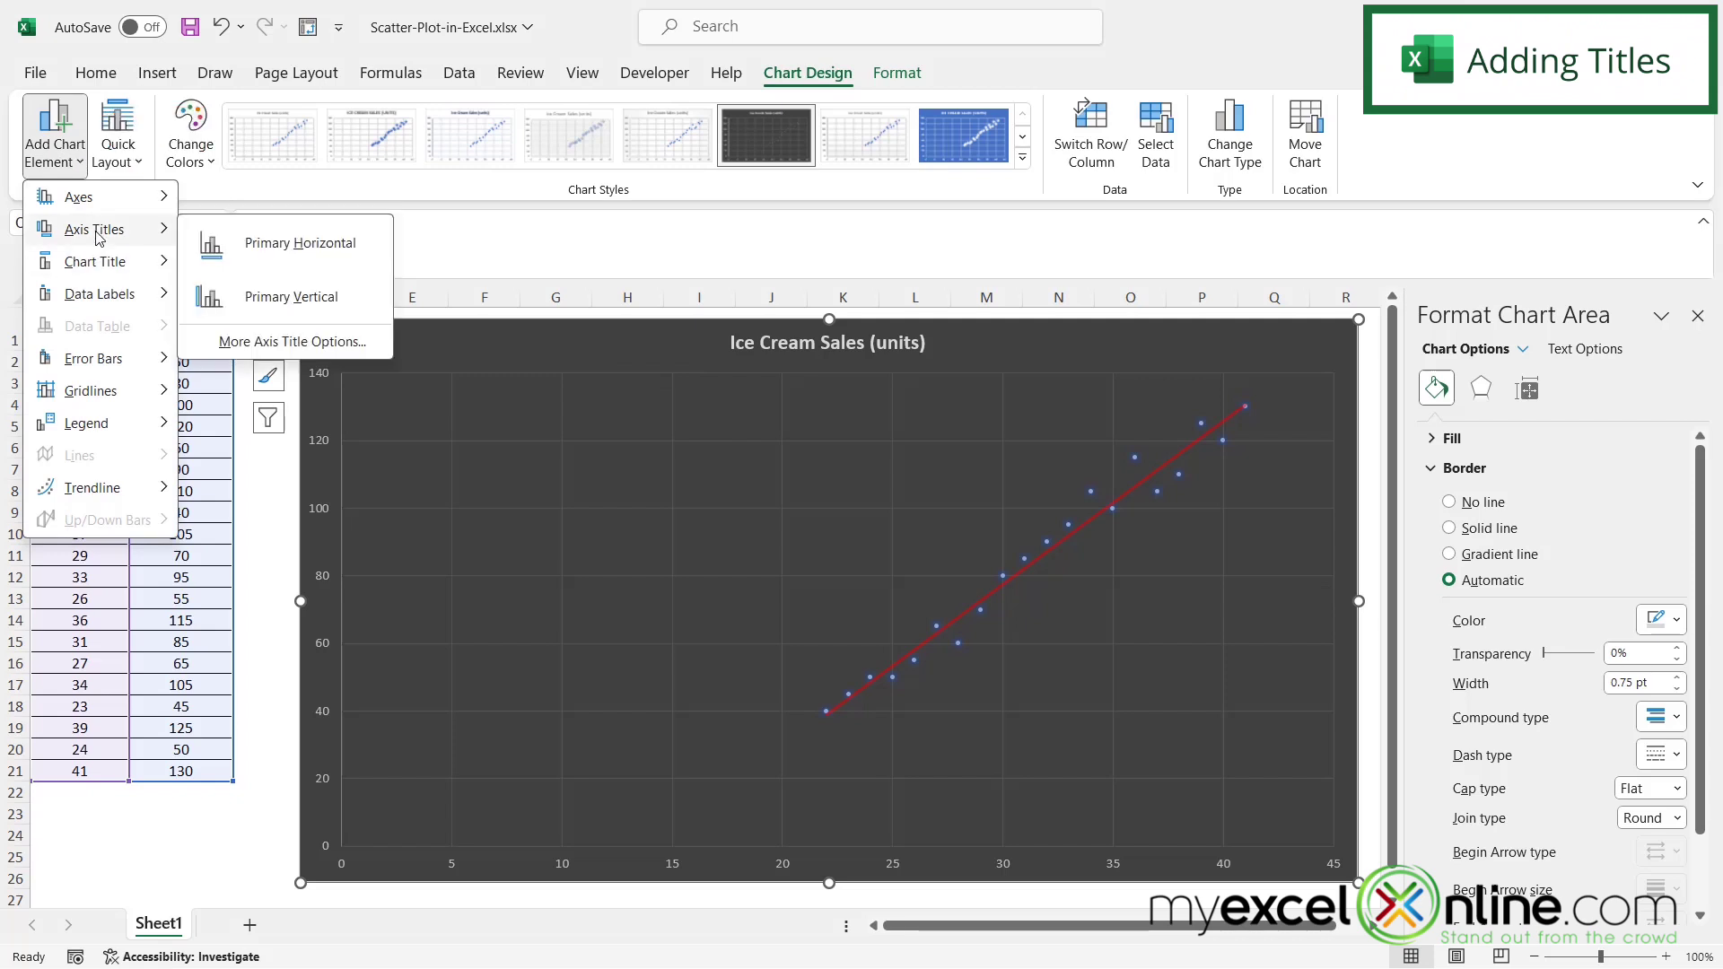
click(287, 257)
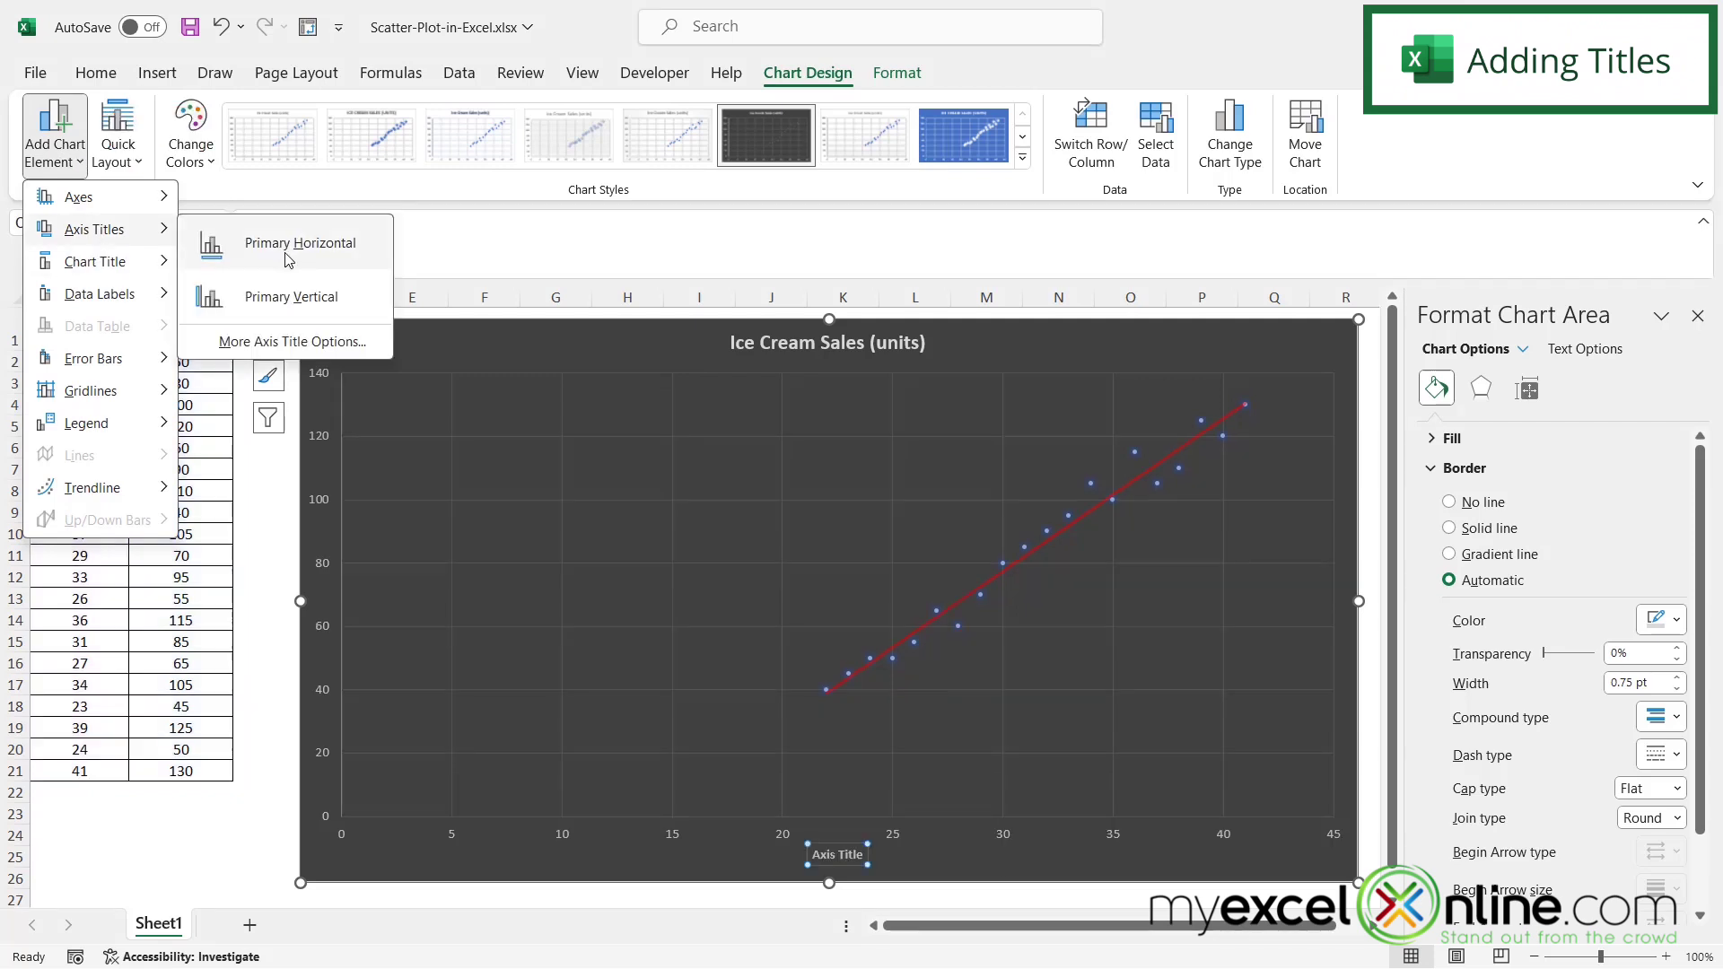
click(292, 249)
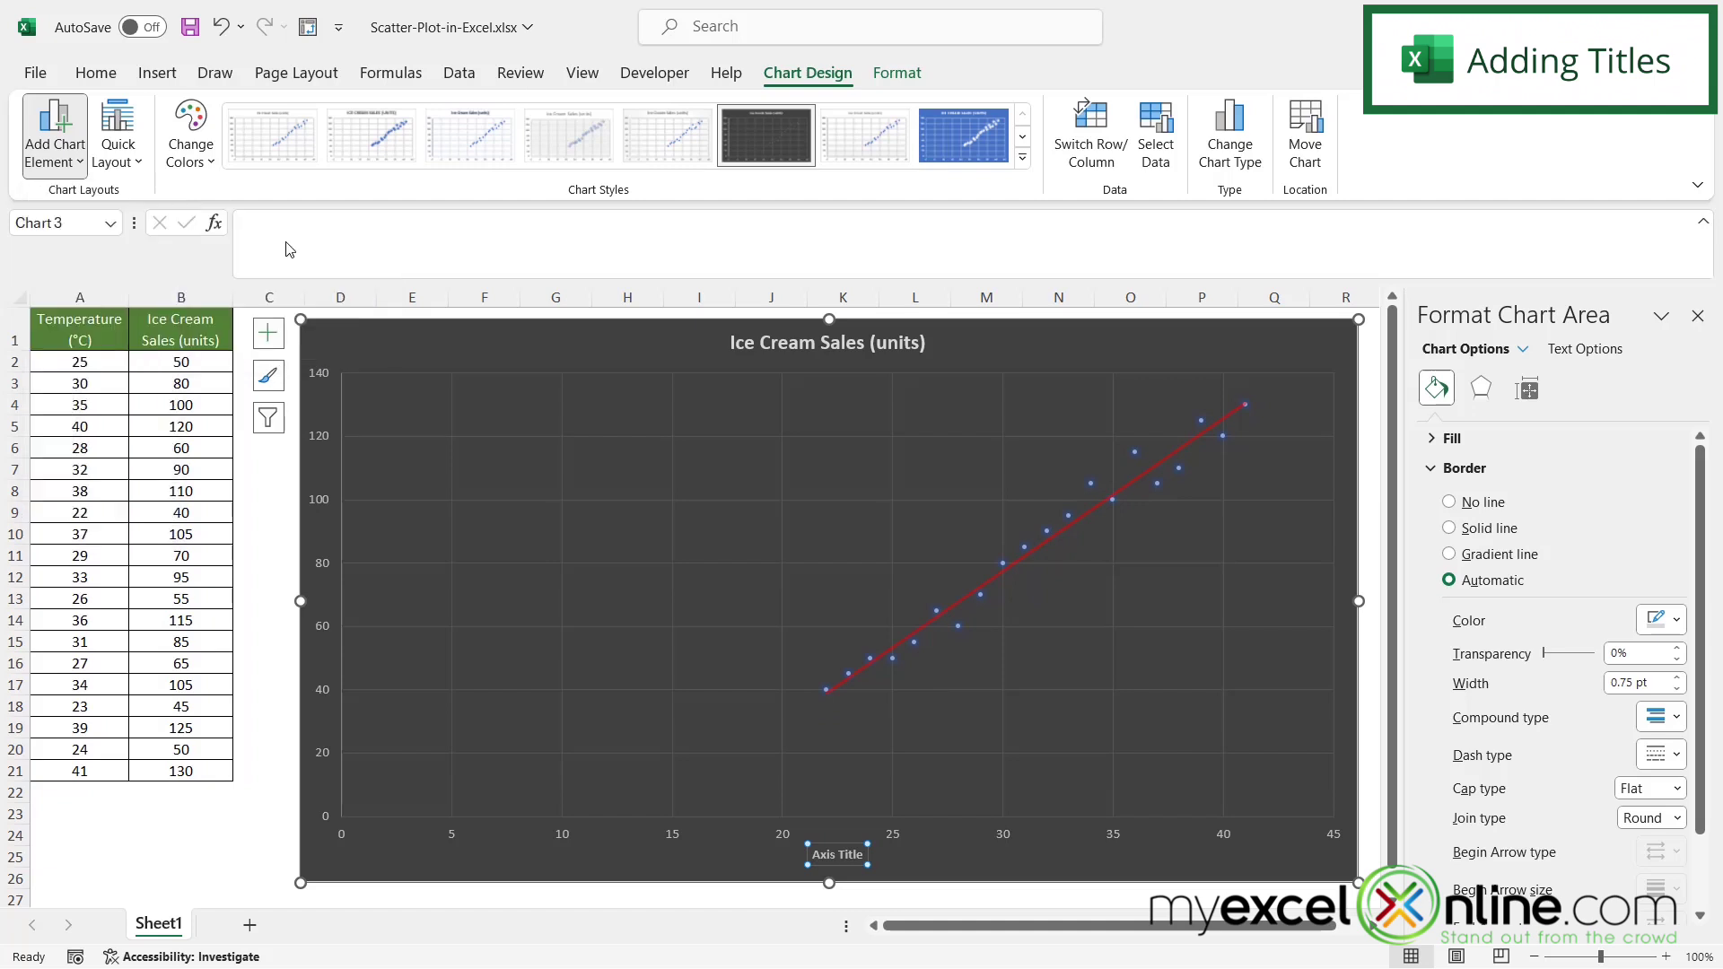
click(77, 164)
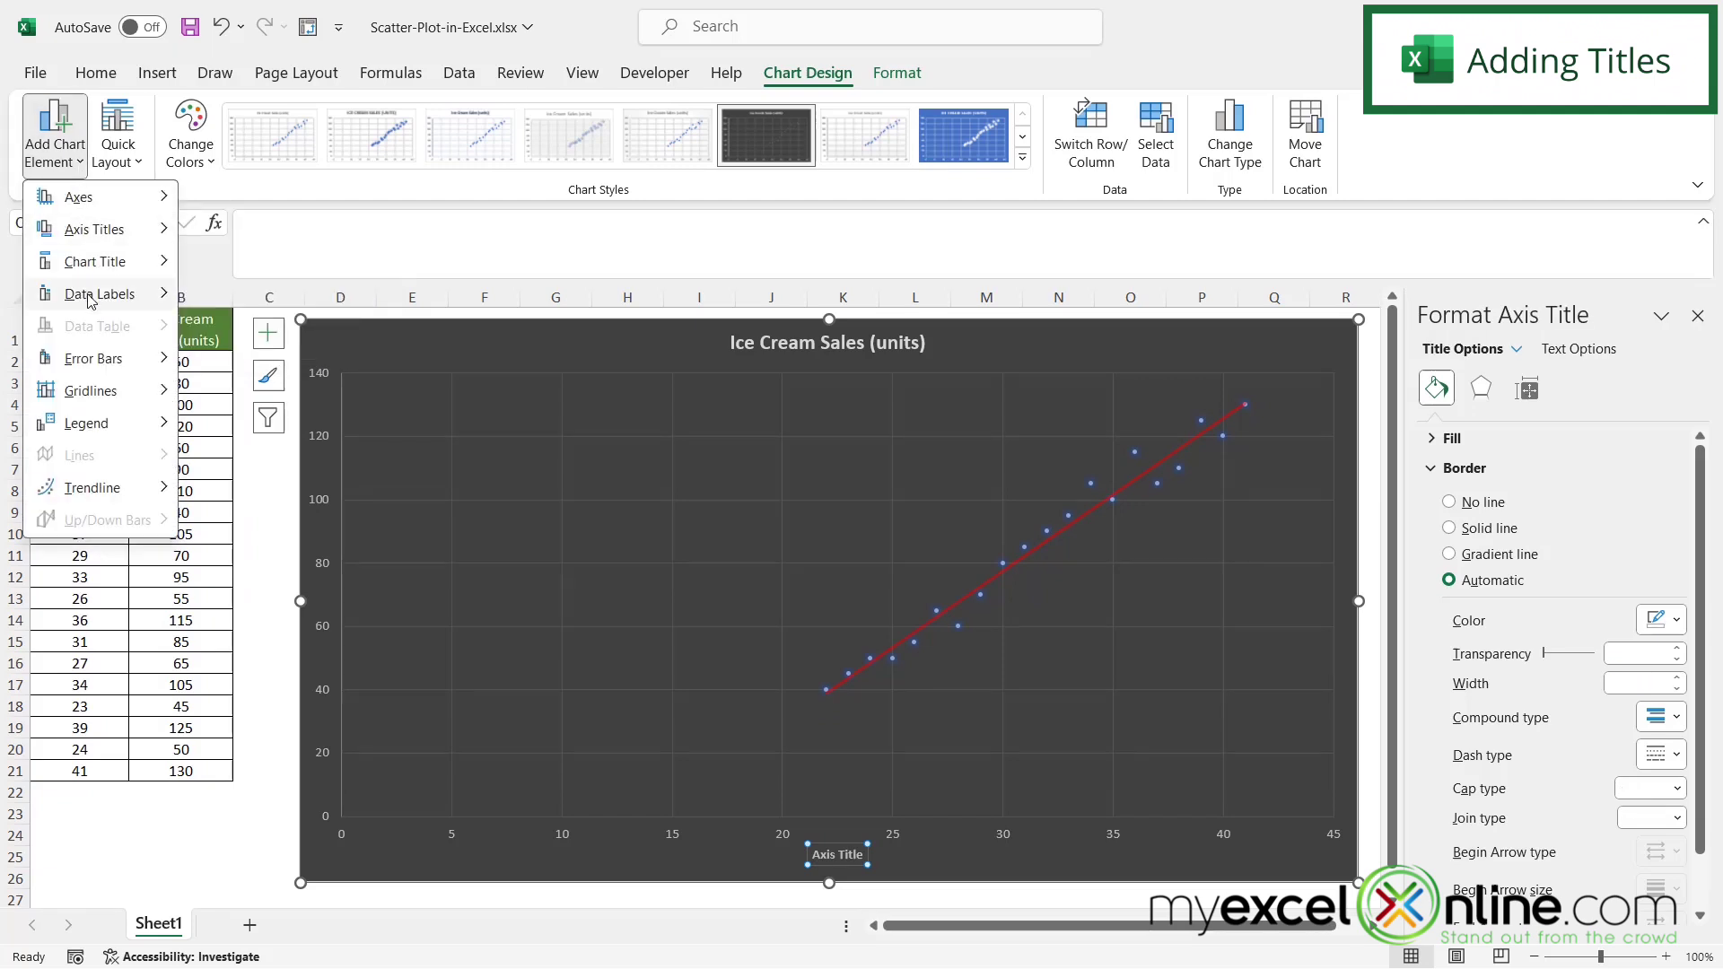
click(251, 305)
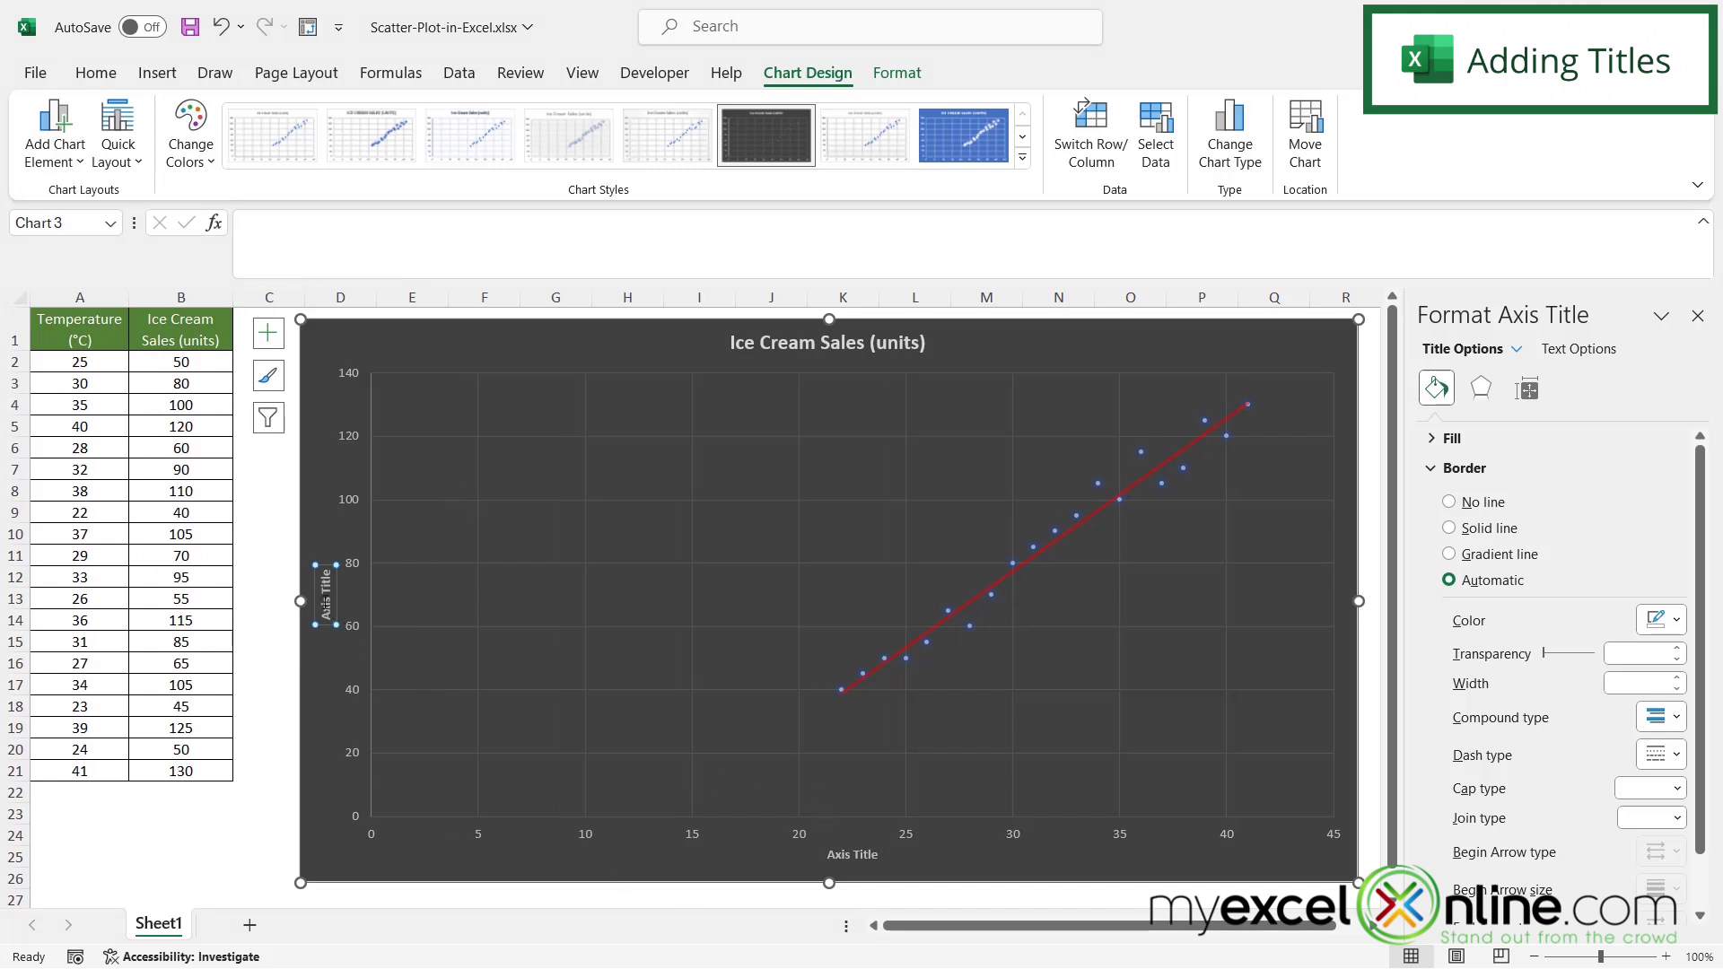
Step: Rename the vertical axis title to Sales and the horizontal to Temperature
double_click(326, 605)
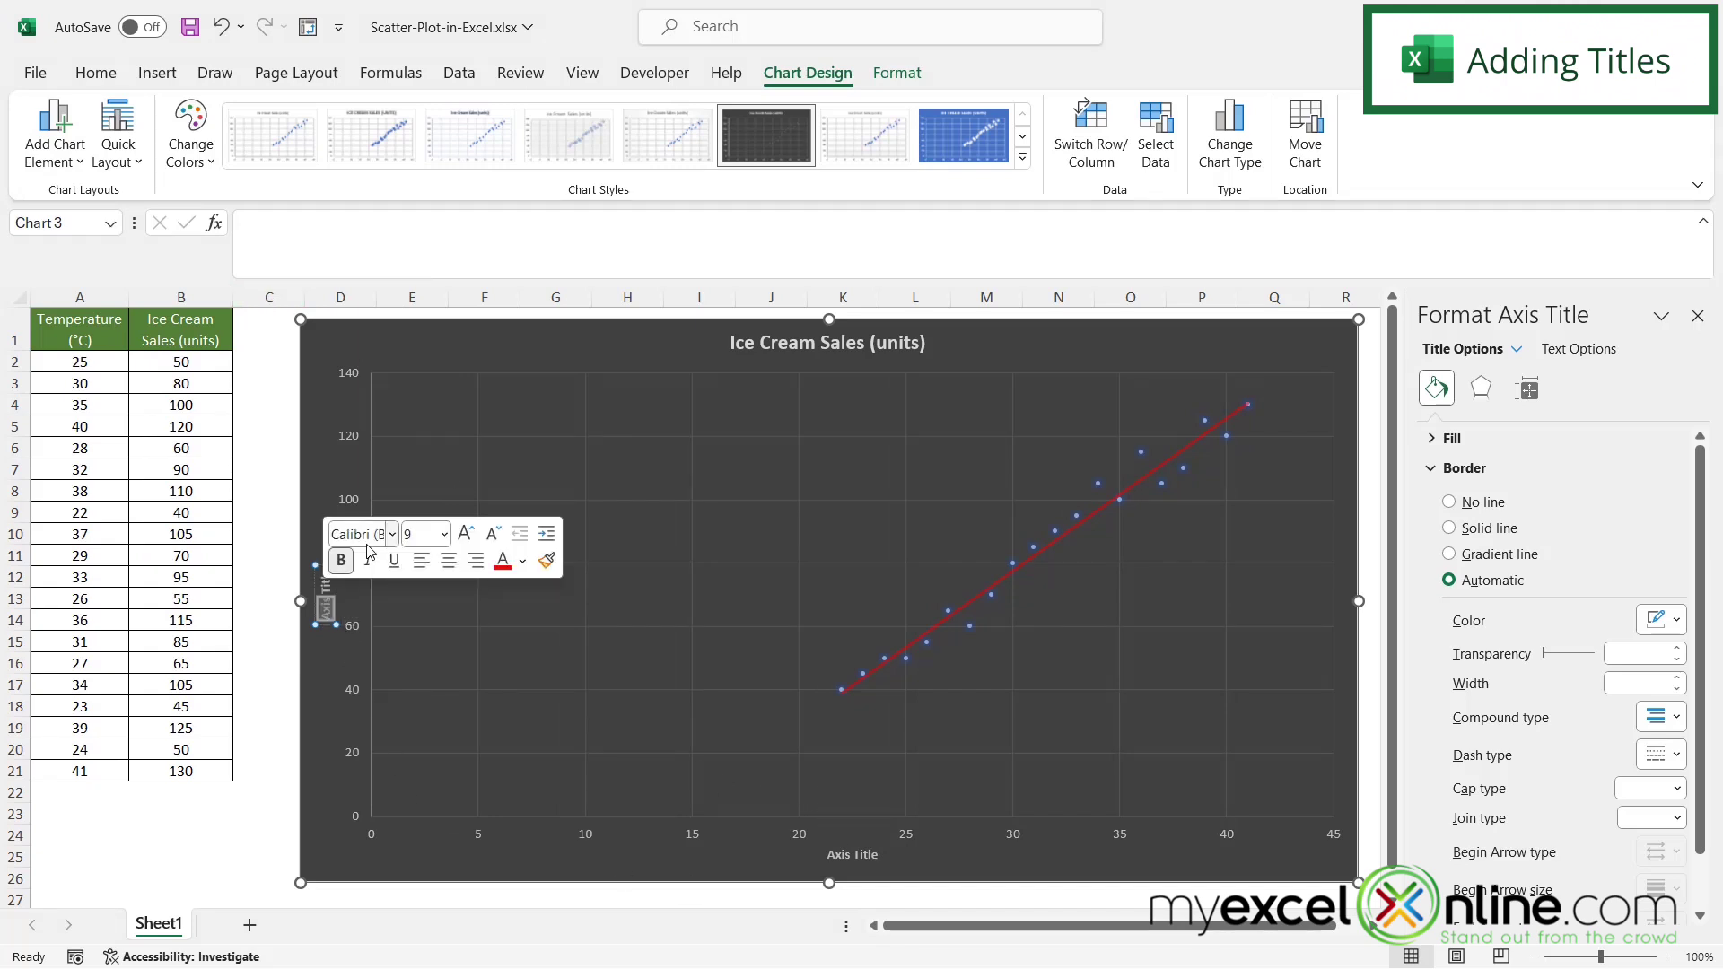
text(Sales)
click(858, 860)
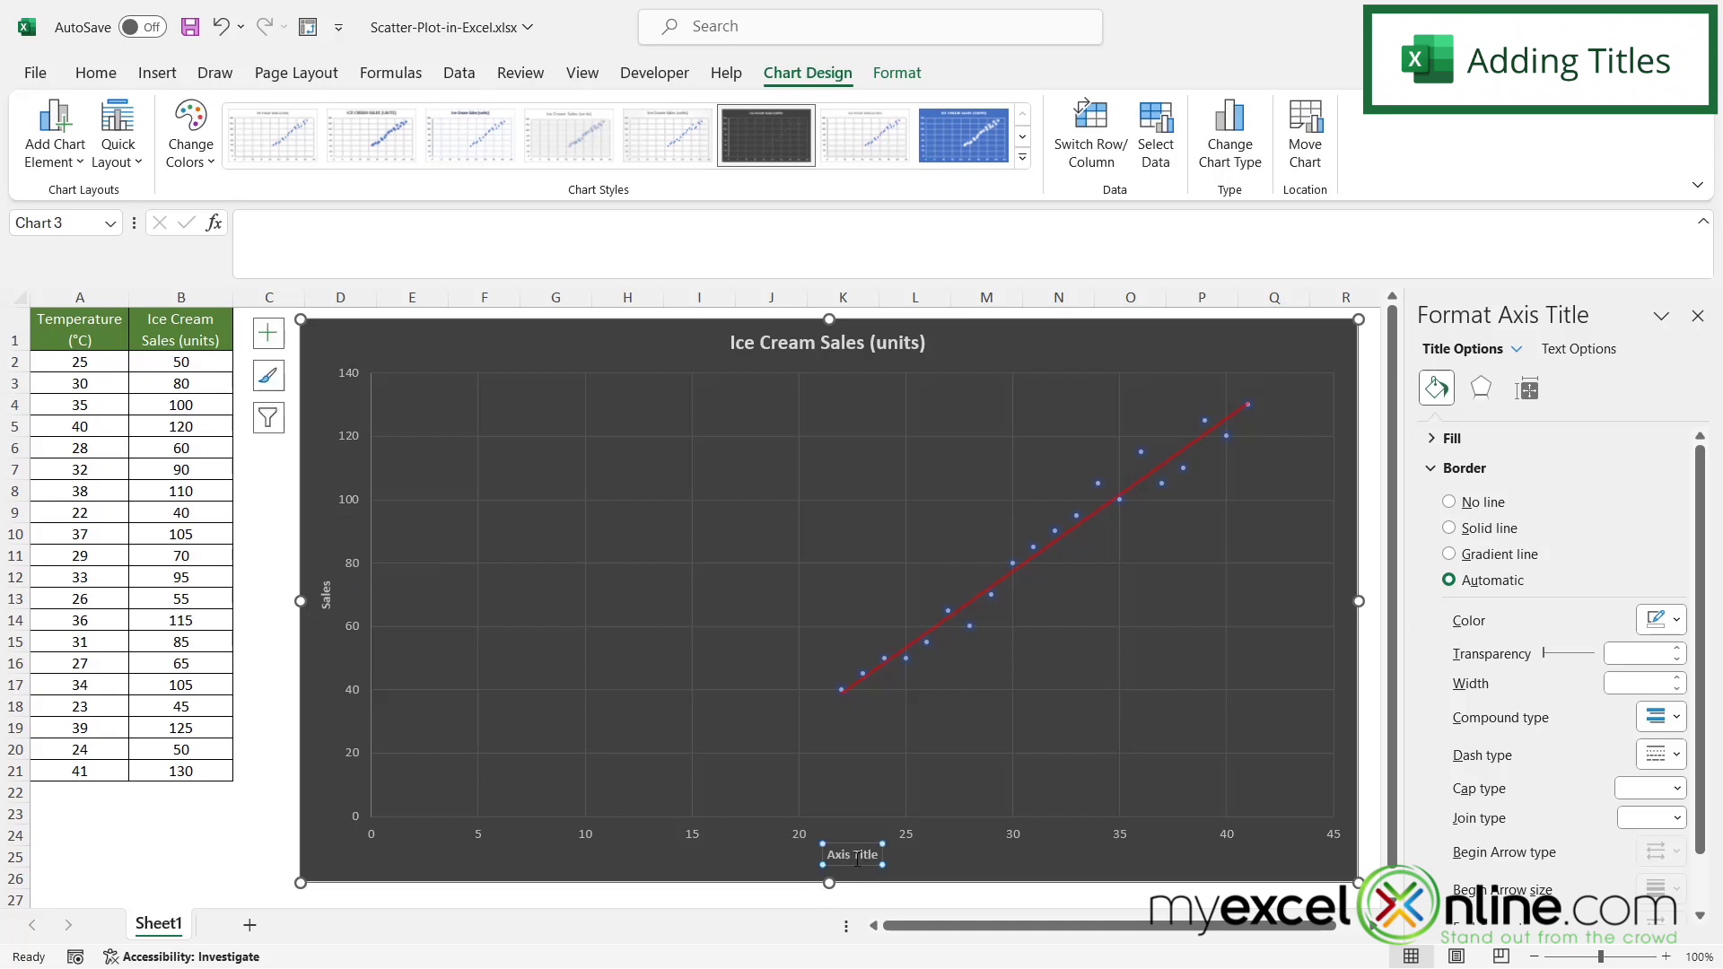
double_click(857, 857)
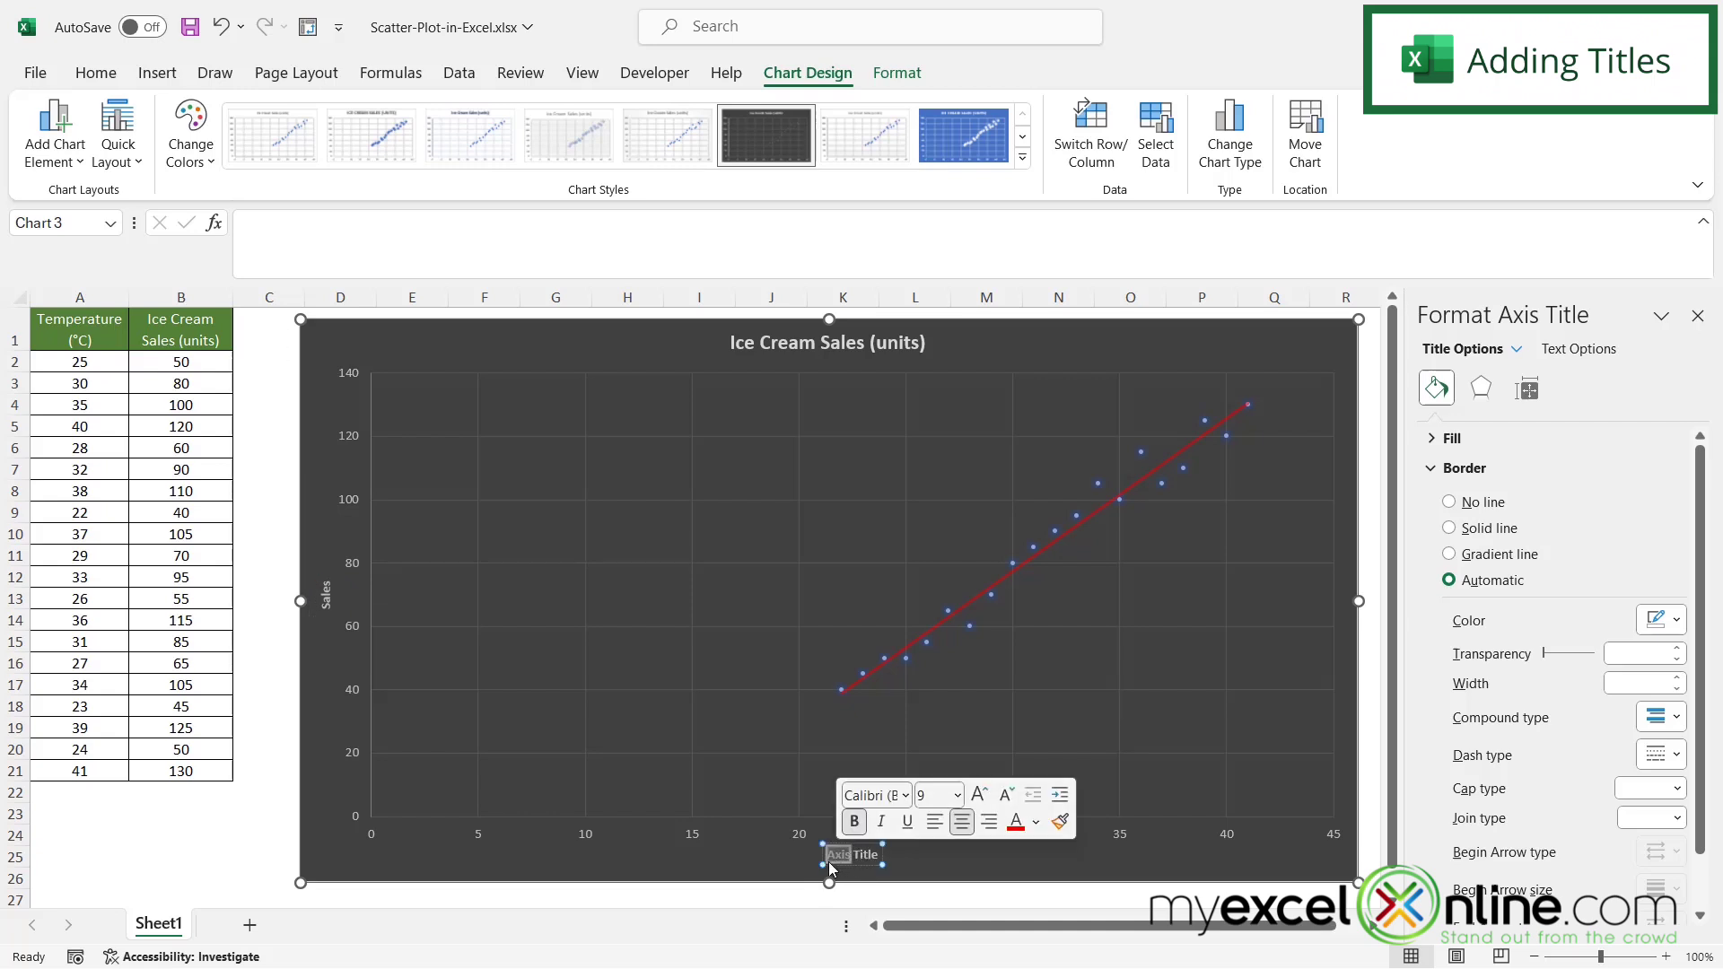
text(Temperature)
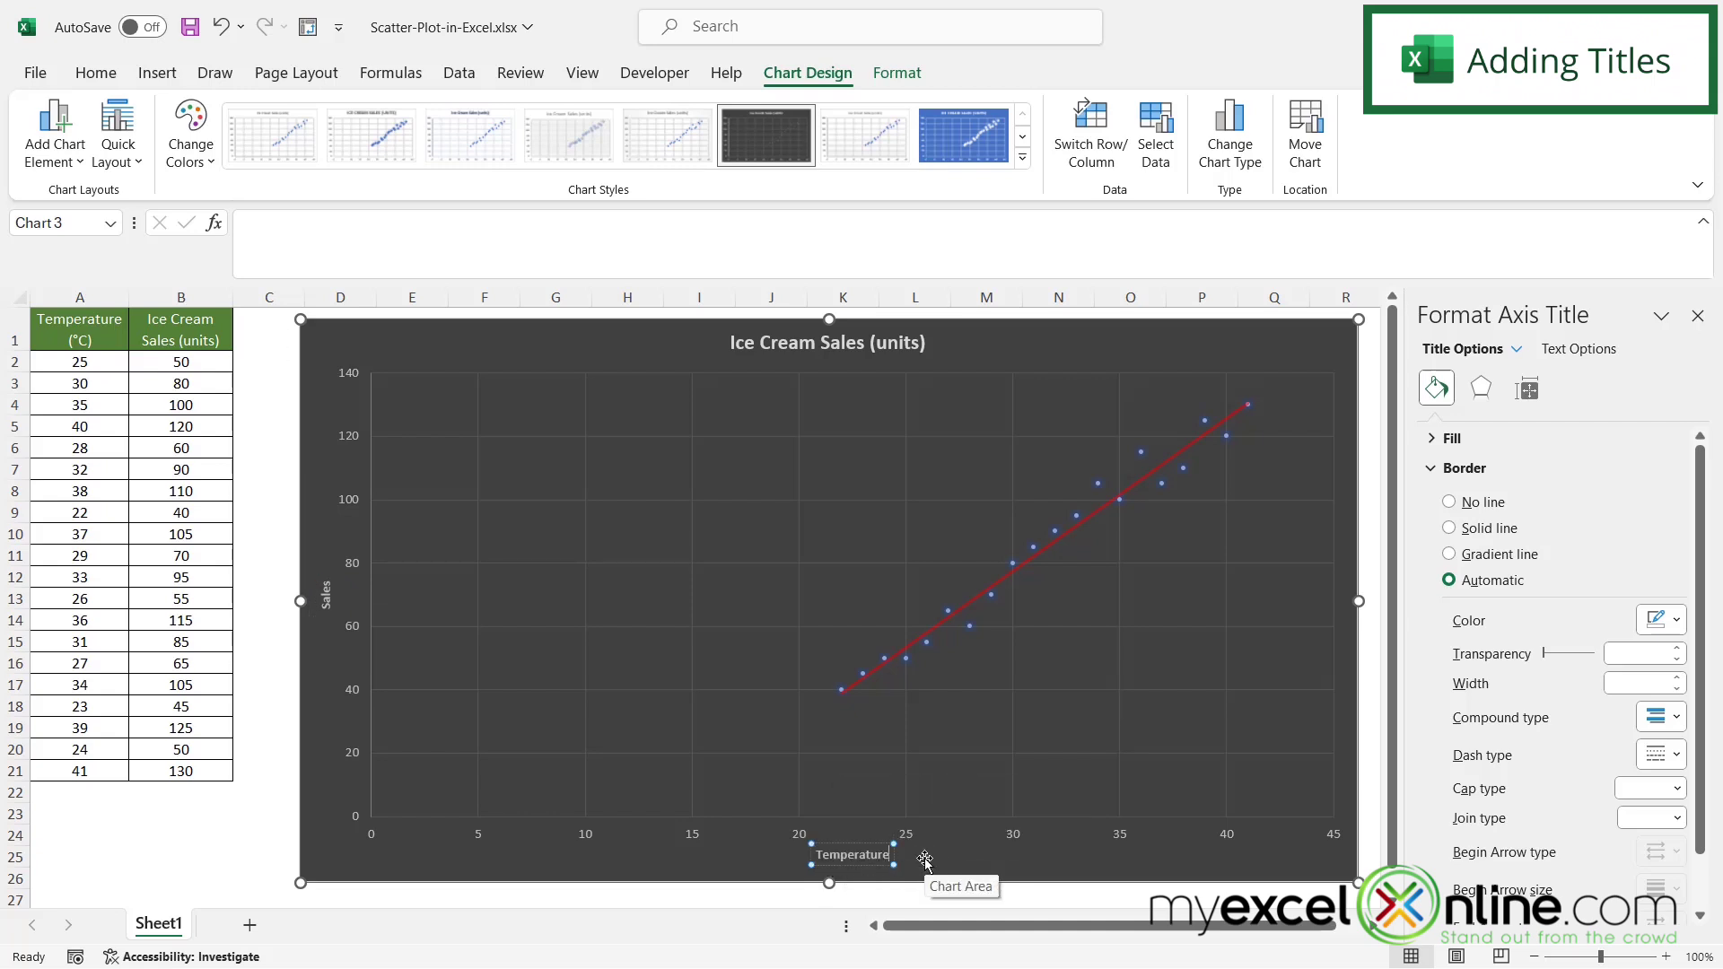
click(924, 861)
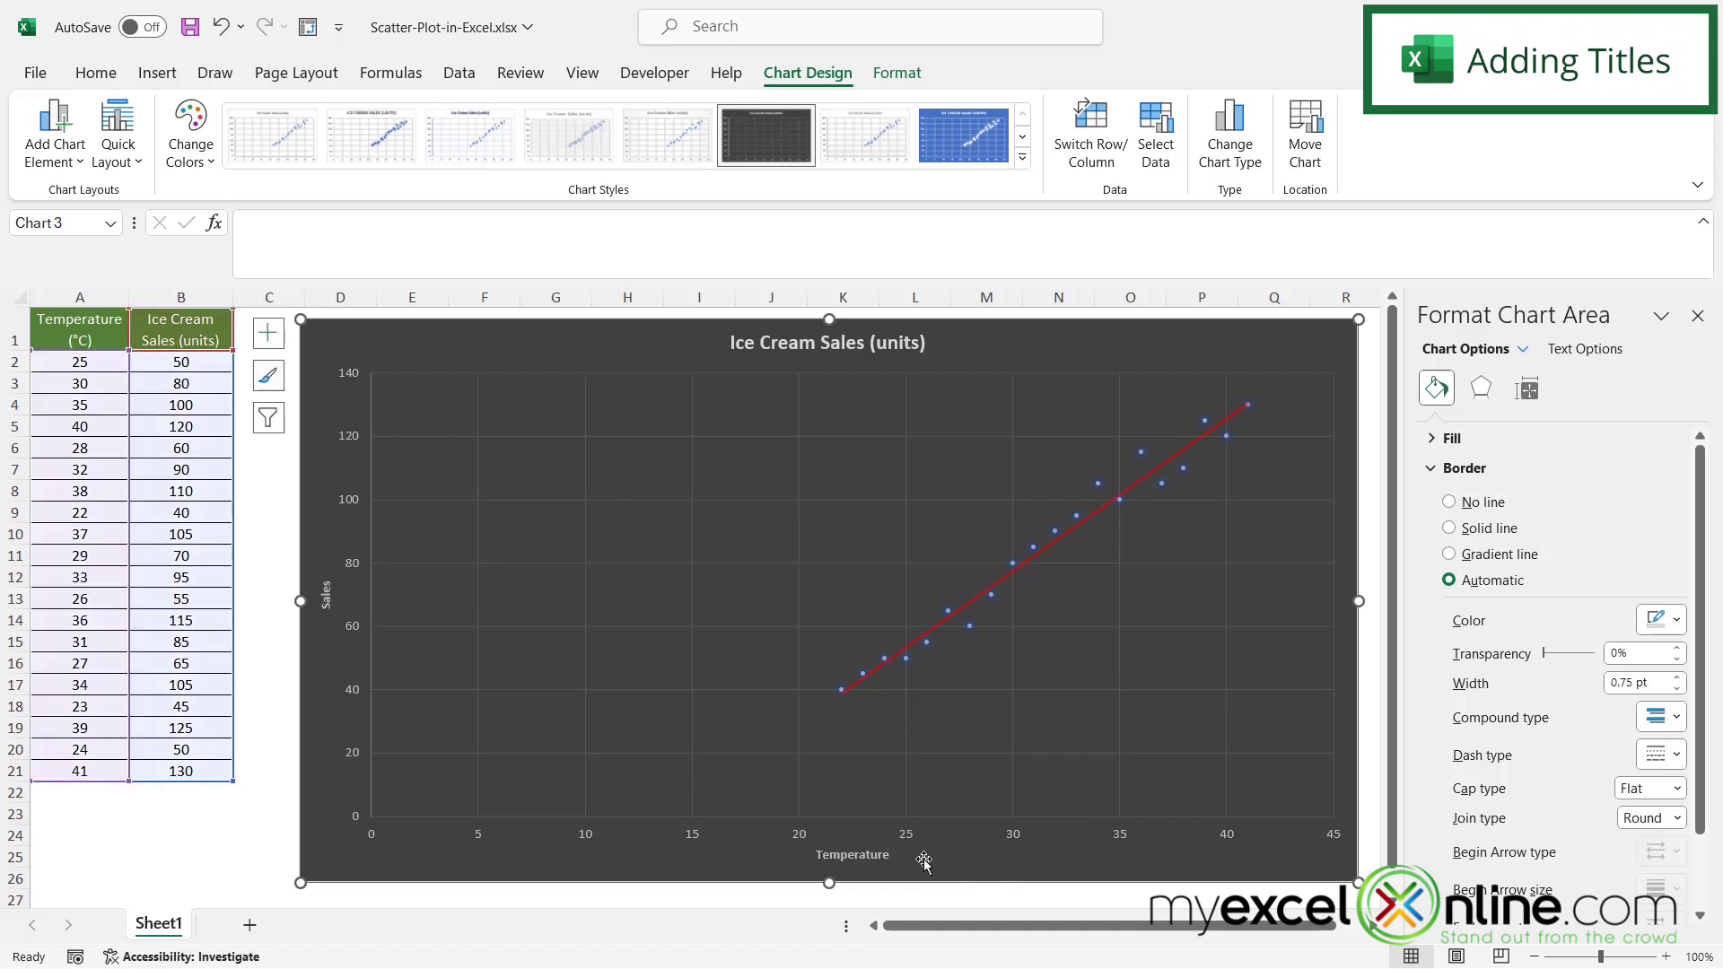
click(781, 355)
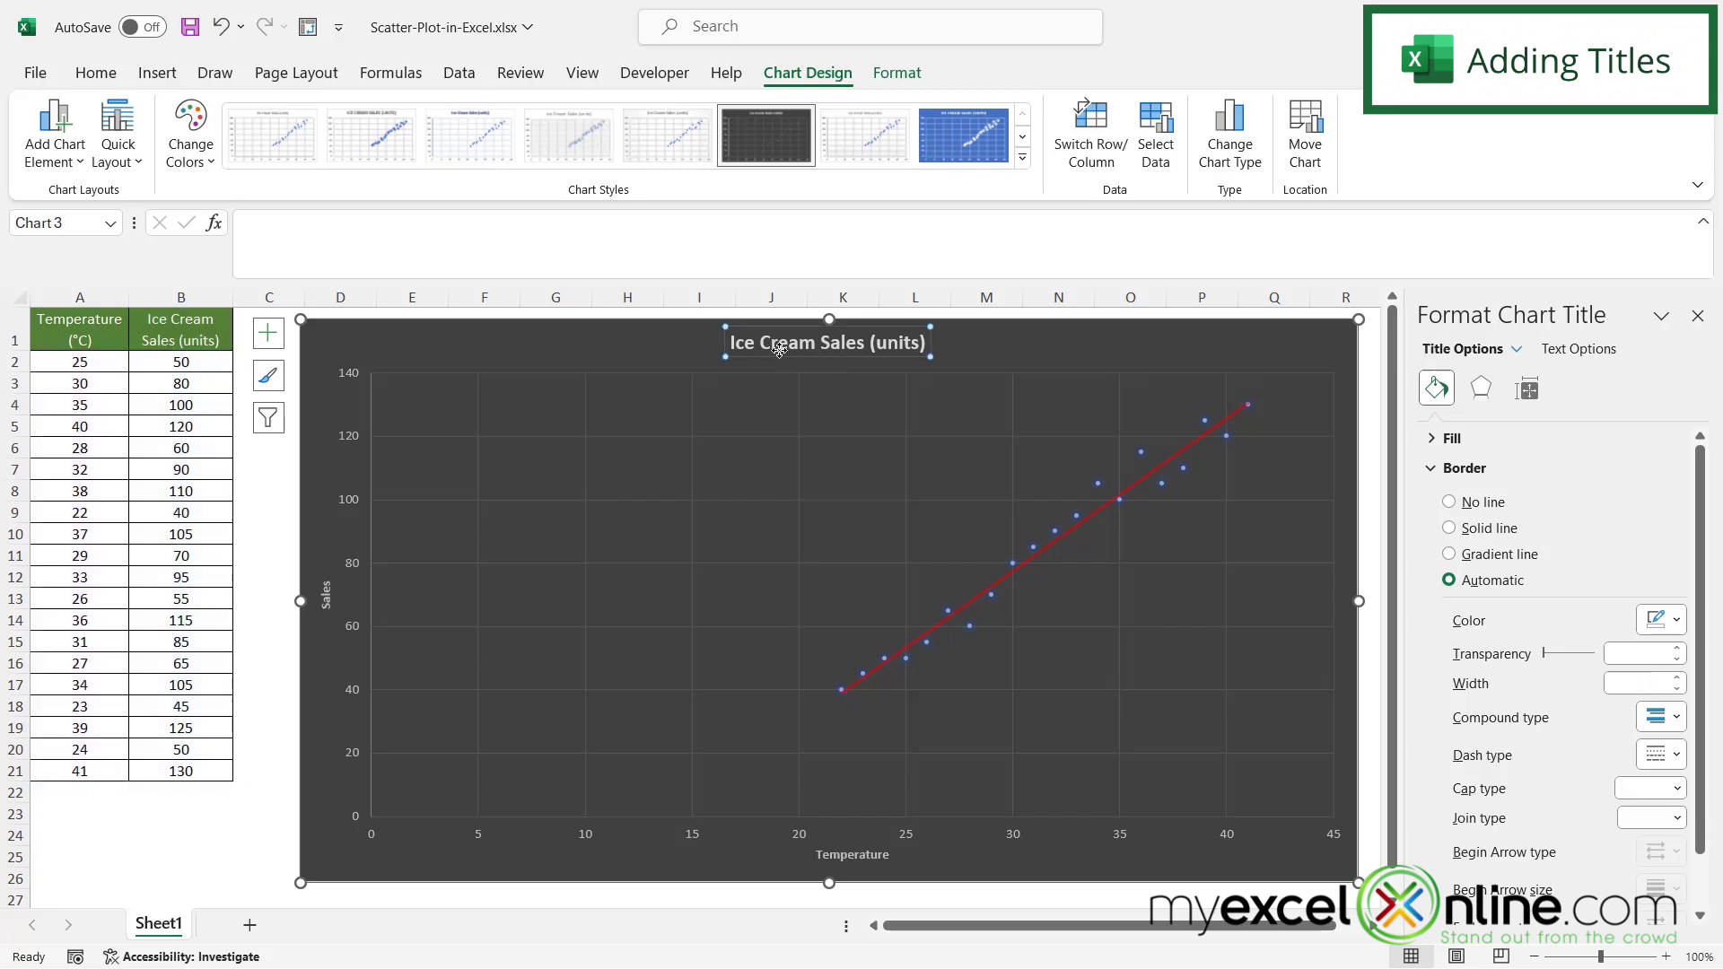
double_click(794, 345)
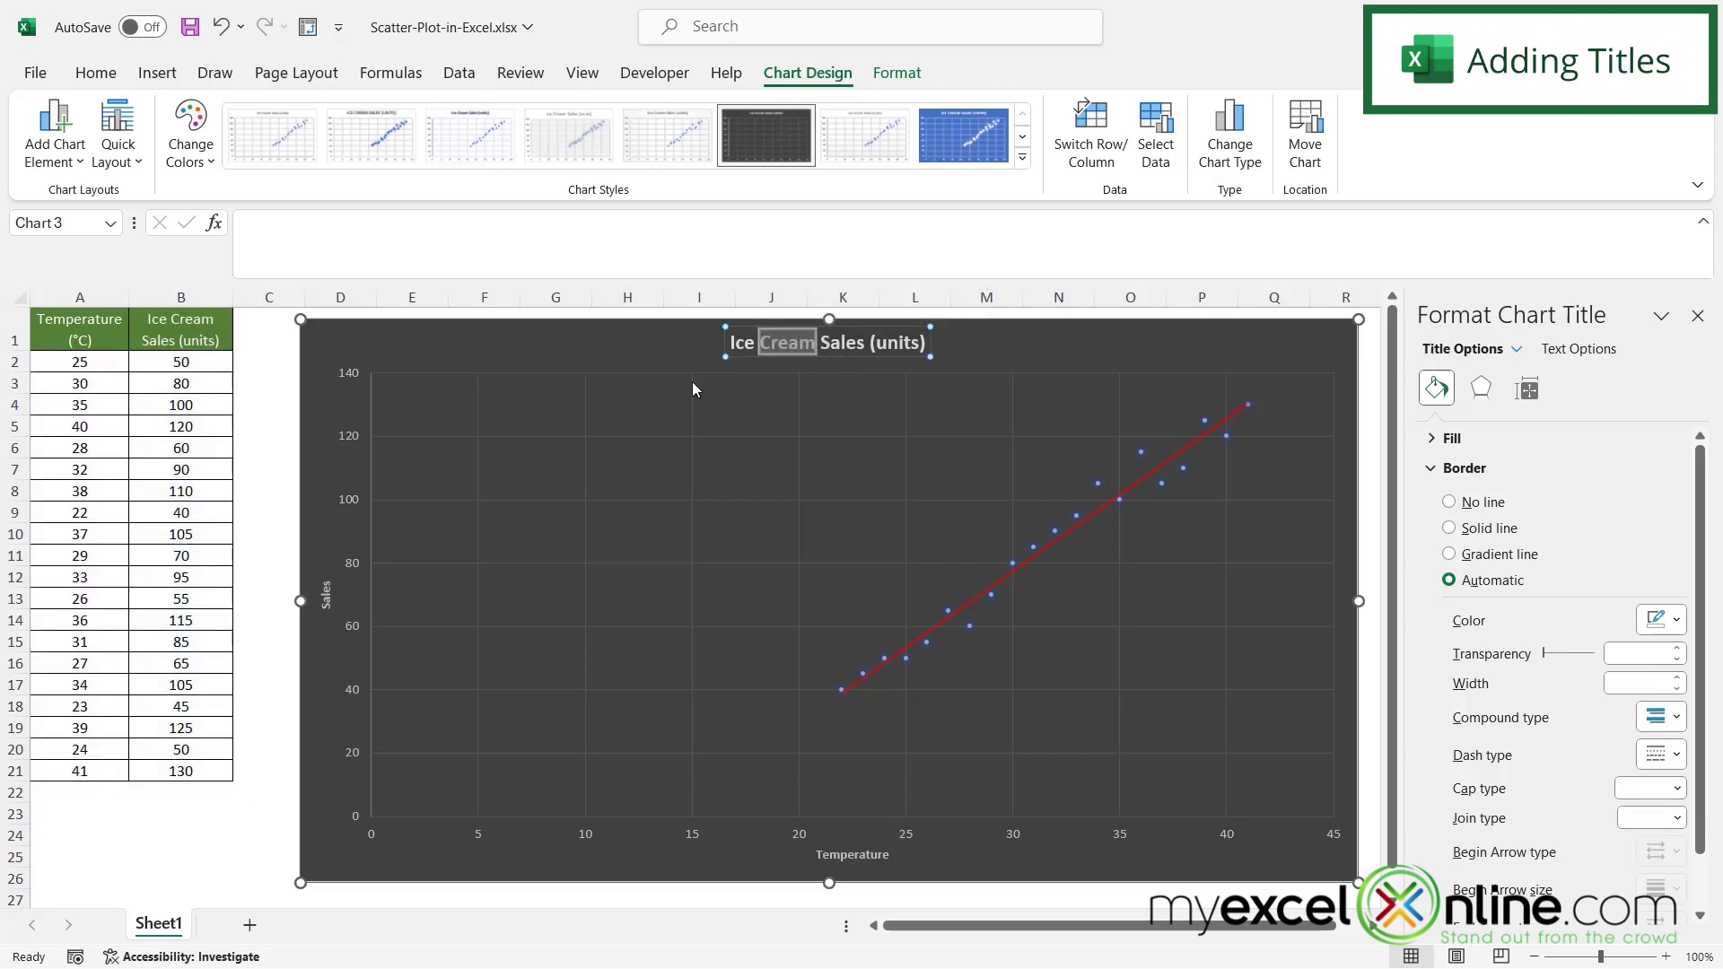
click(678, 355)
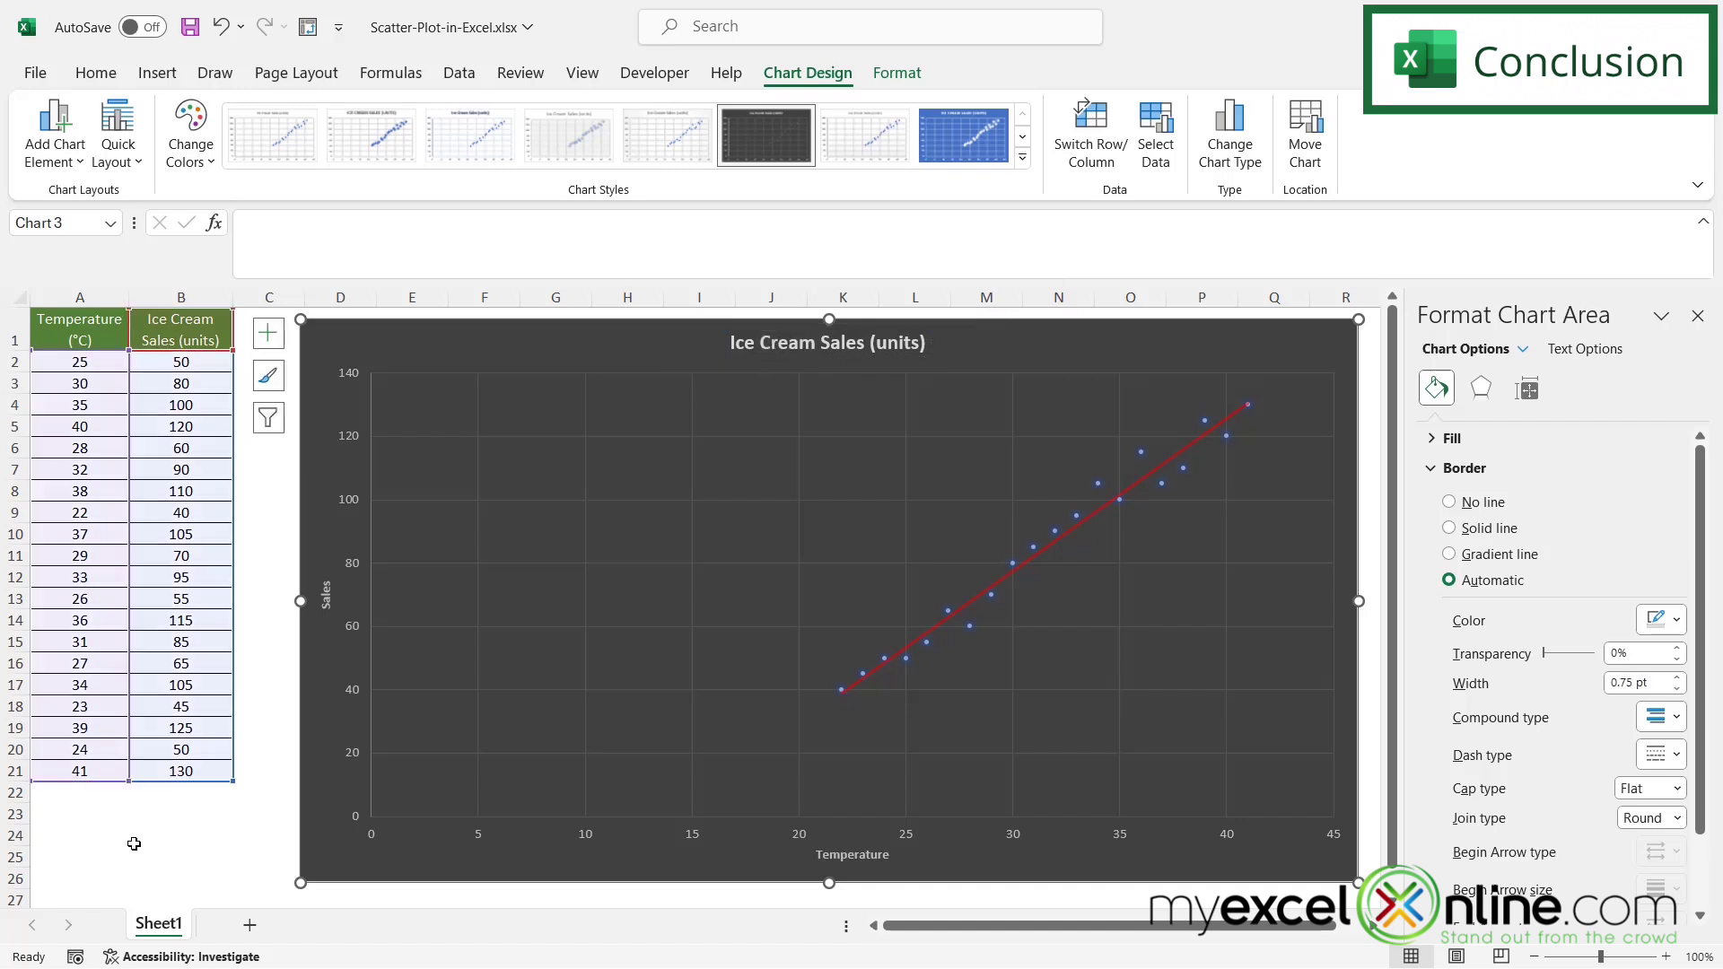